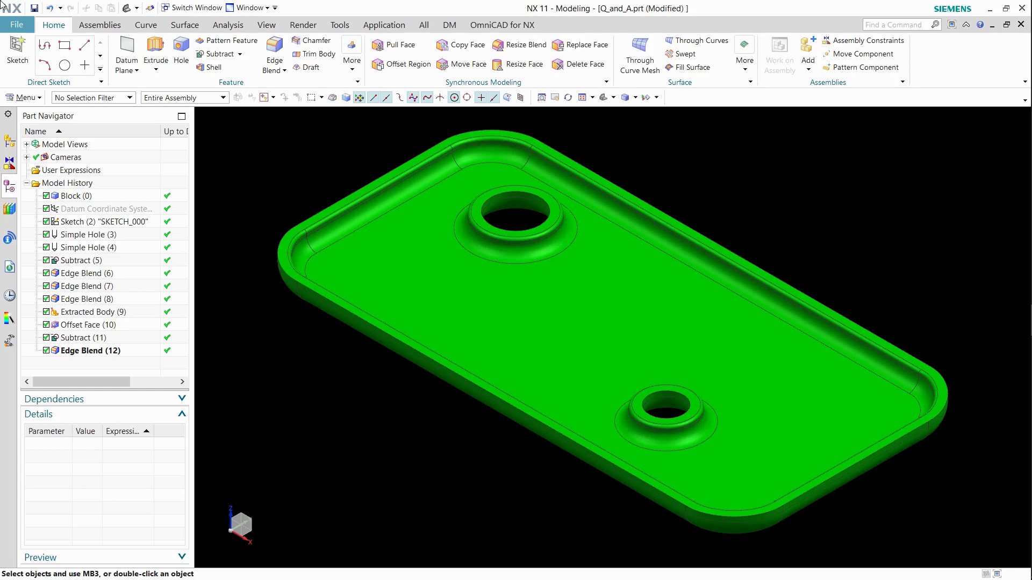
# Rename the Block feature's length expression to L.
pyautogui.click(93, 198)
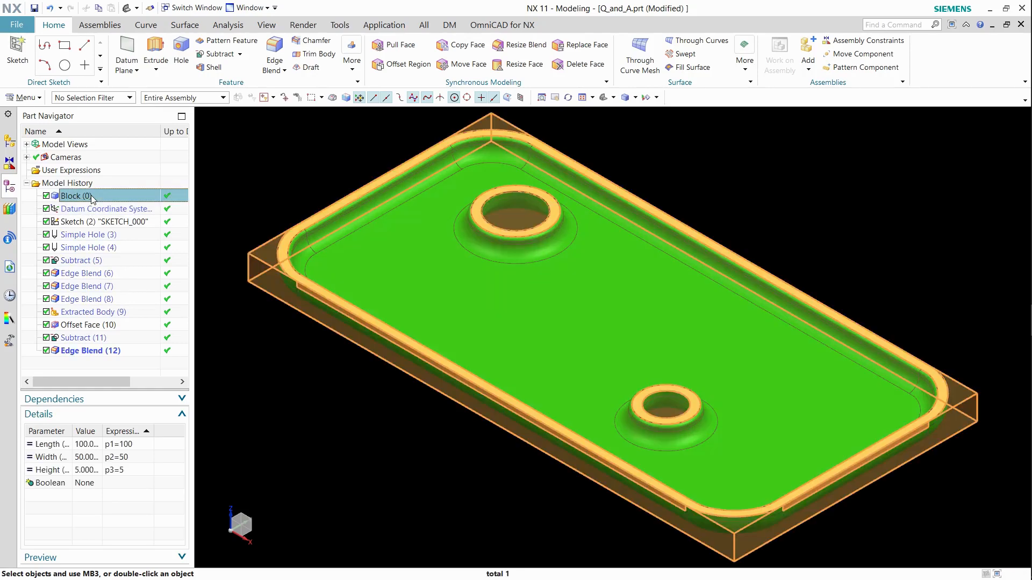
pyautogui.rightClick(116, 450)
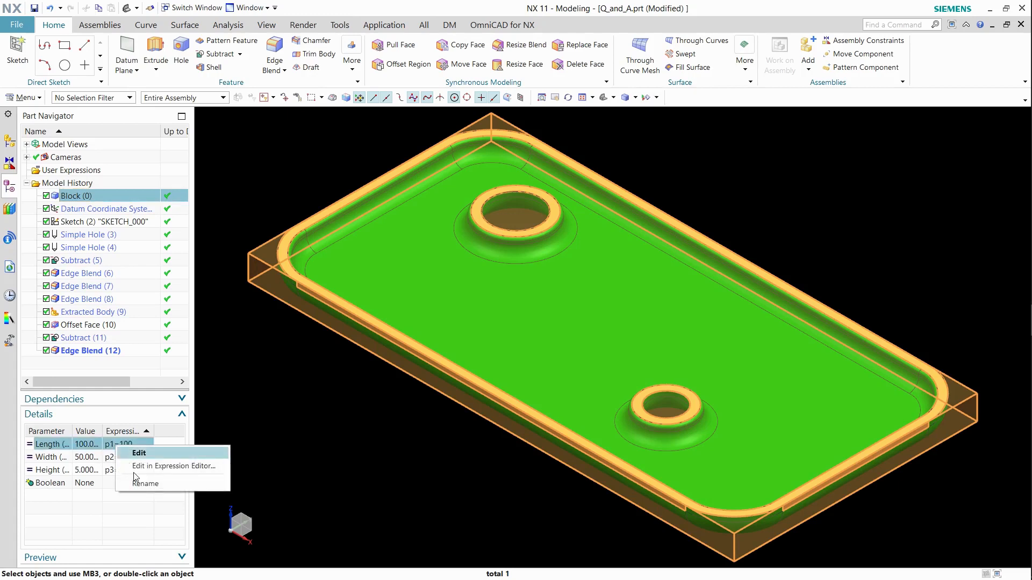
pyautogui.click(150, 489)
pyautogui.write('L')
pyautogui.press('Return')
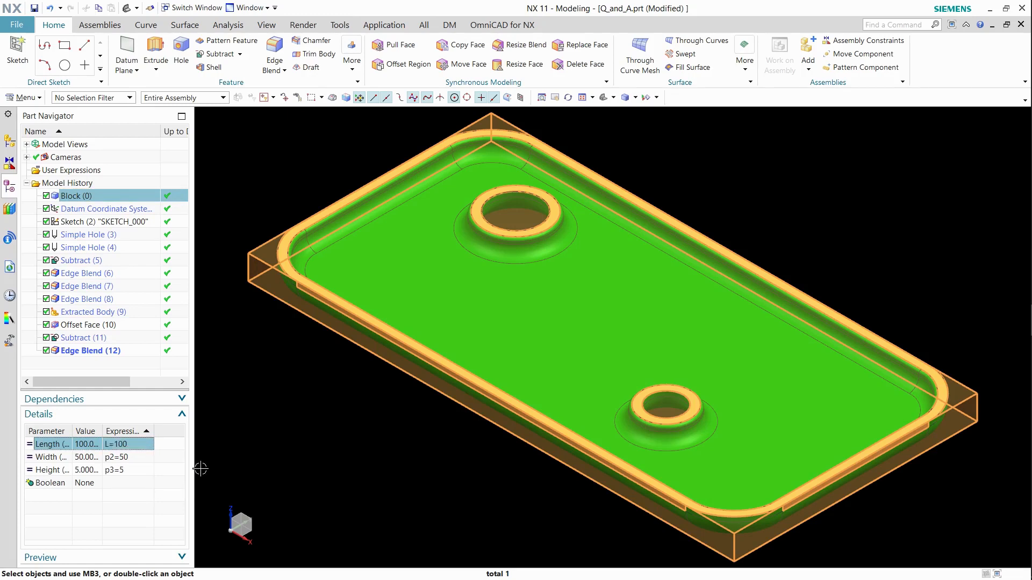
# Rename the Block feature's width expression to W.
pyautogui.rightClick(114, 458)
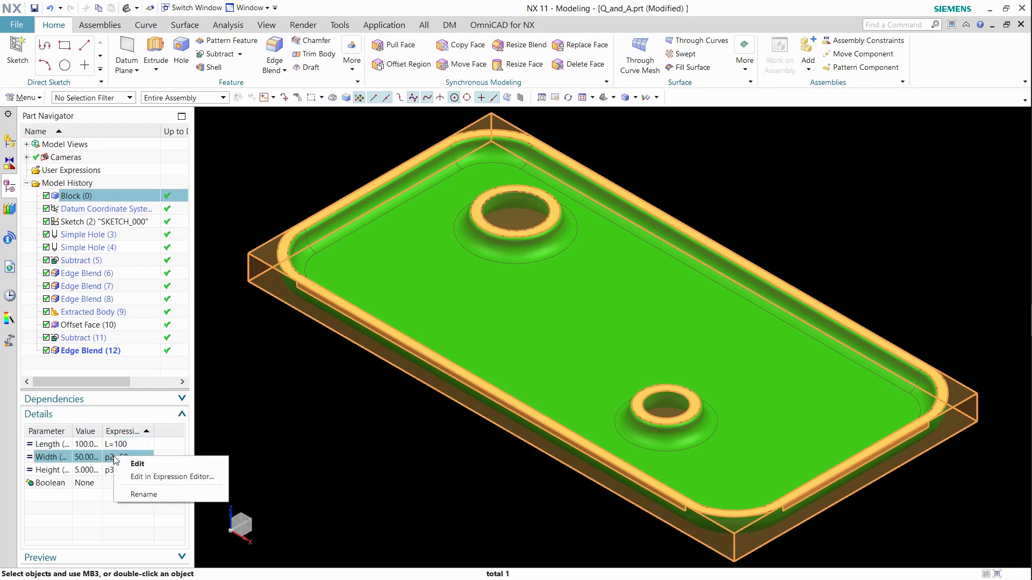
pyautogui.click(140, 494)
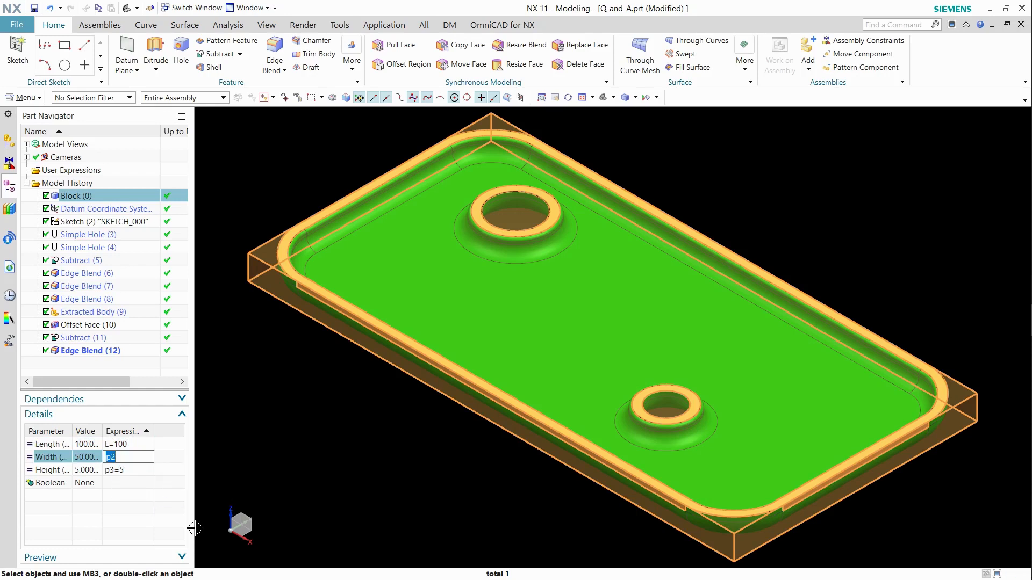
pyautogui.write('W')
pyautogui.press('Return')
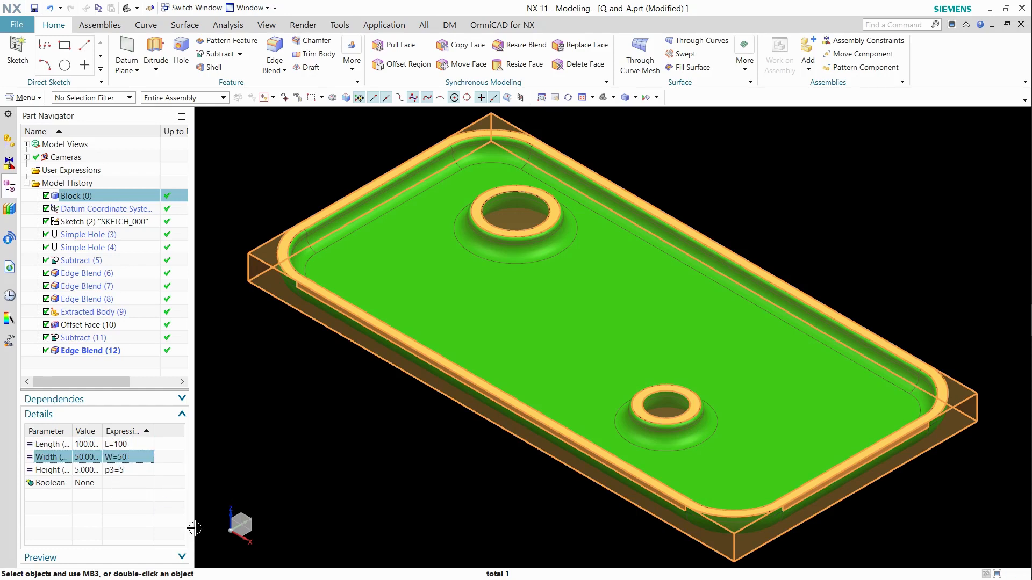
# Rename the Block feature's height expression to H.
pyautogui.click(114, 471)
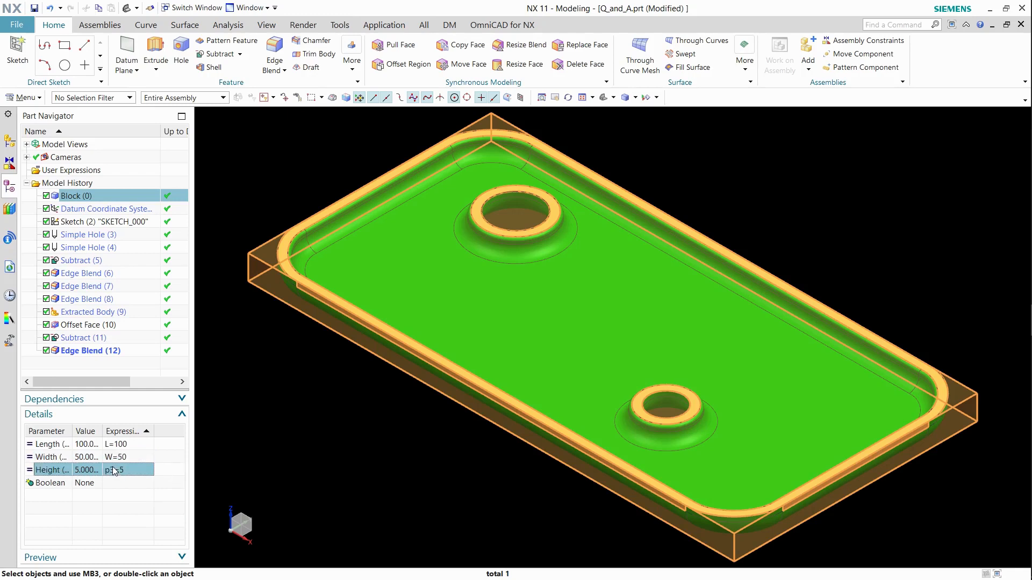
pyautogui.rightClick(115, 471)
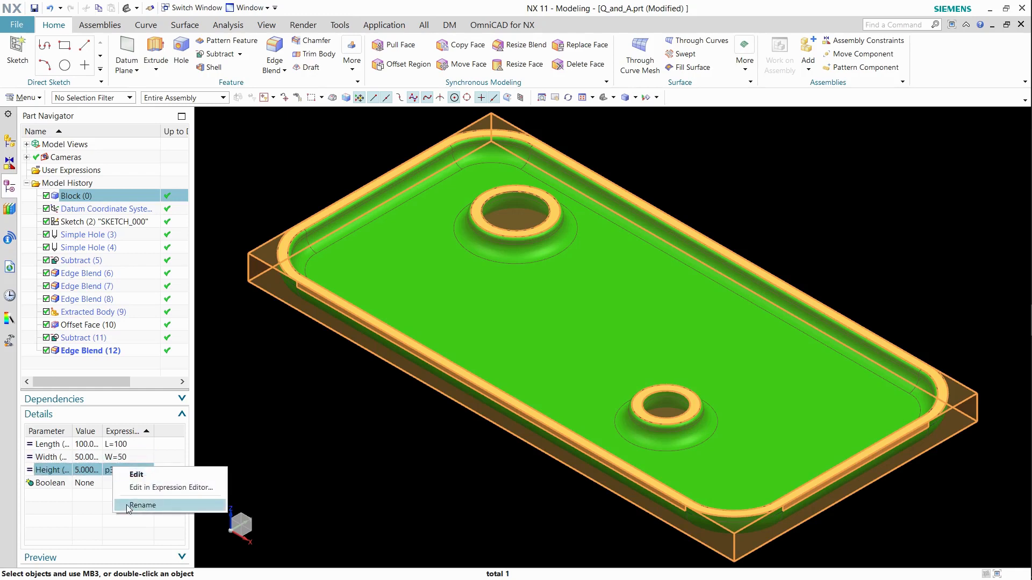
pyautogui.click(129, 507)
pyautogui.write('H')
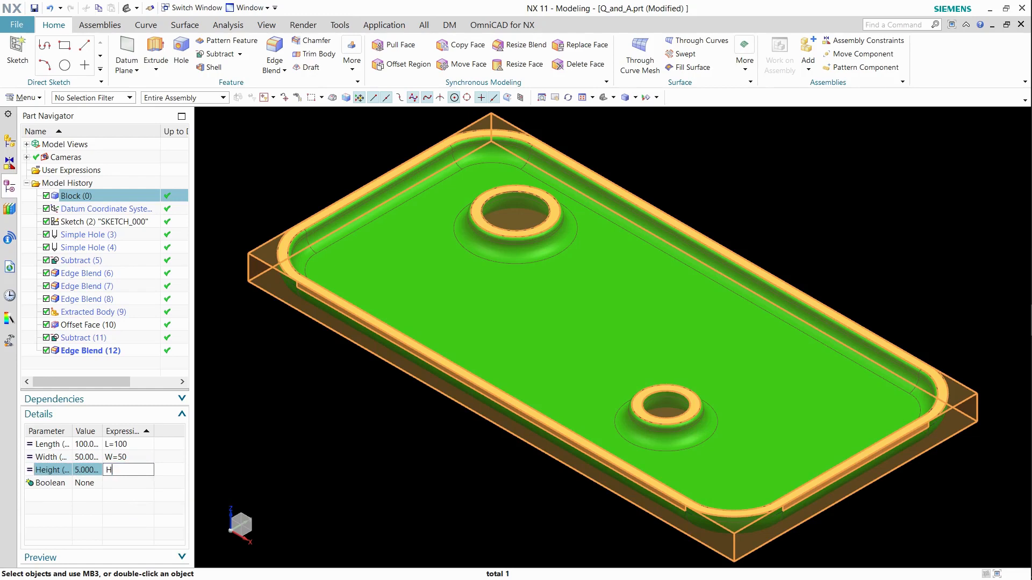
pyautogui.press('Return')
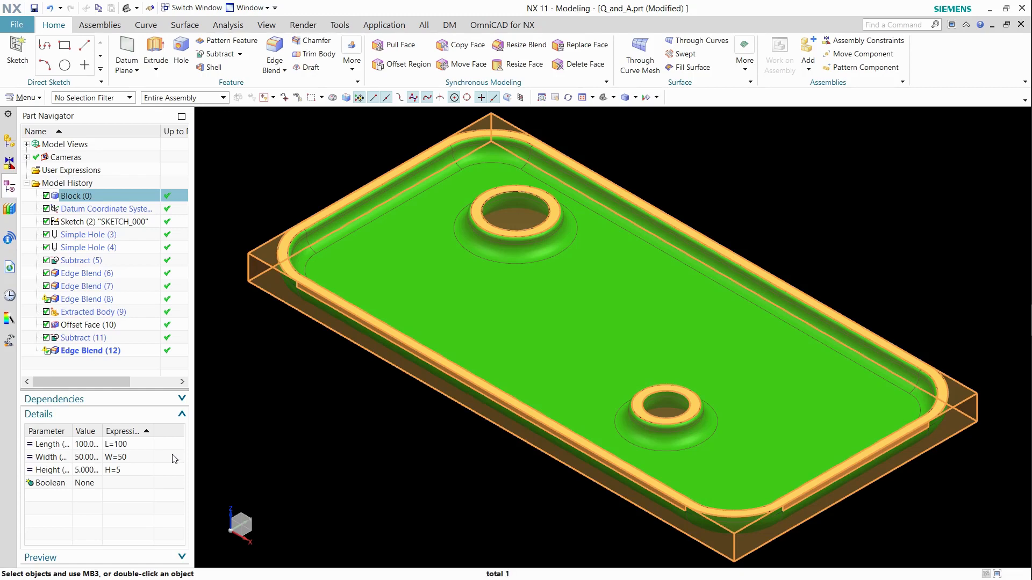
# Show the dimensions of SKETCH_000 on the model.
pyautogui.click(89, 226)
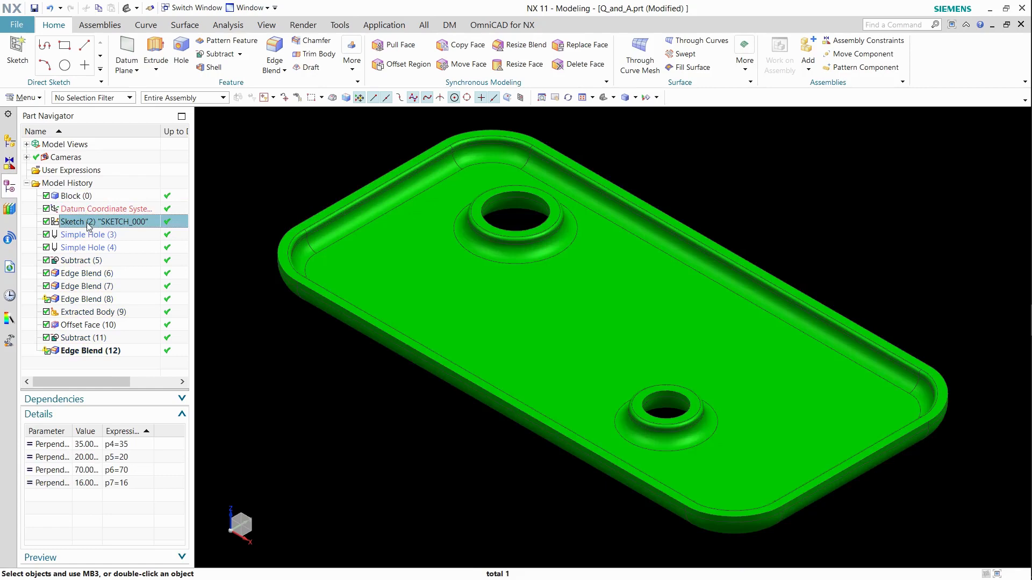
pyautogui.rightClick(89, 225)
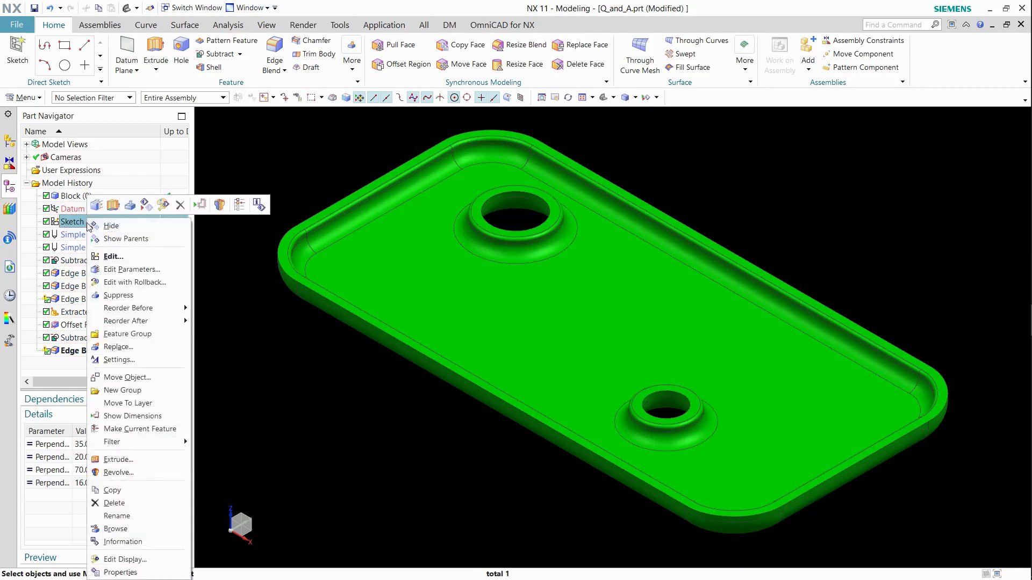
pyautogui.click(113, 419)
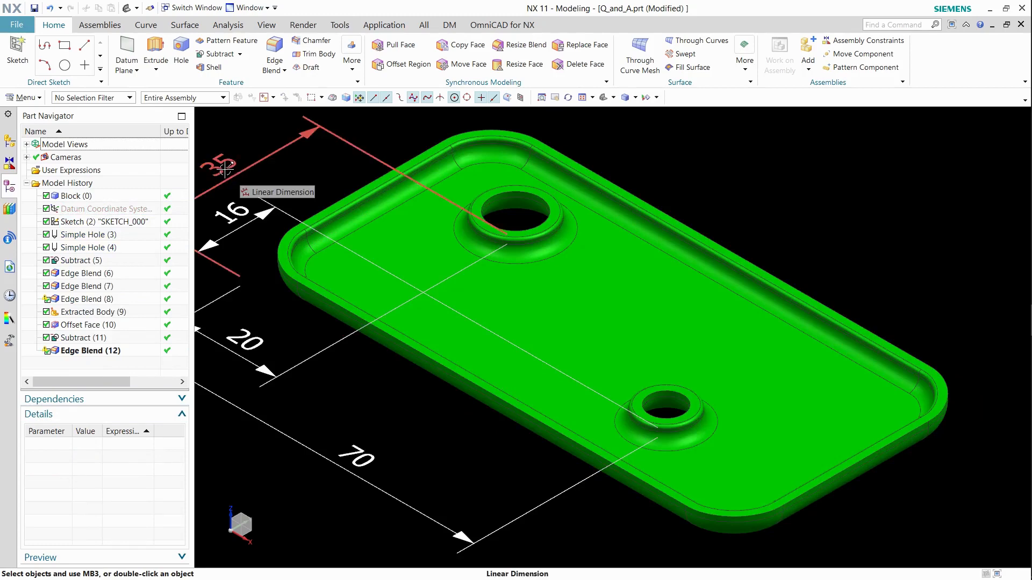
# Set the sketch's 35 mm hole offset expression p4 to W/2.
pyautogui.click(124, 222)
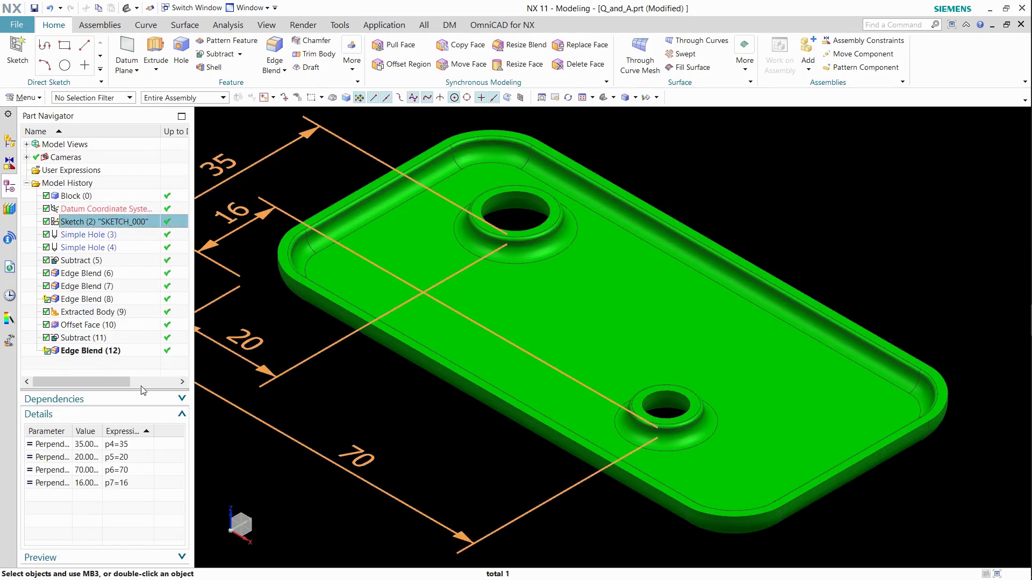
pyautogui.click(138, 447)
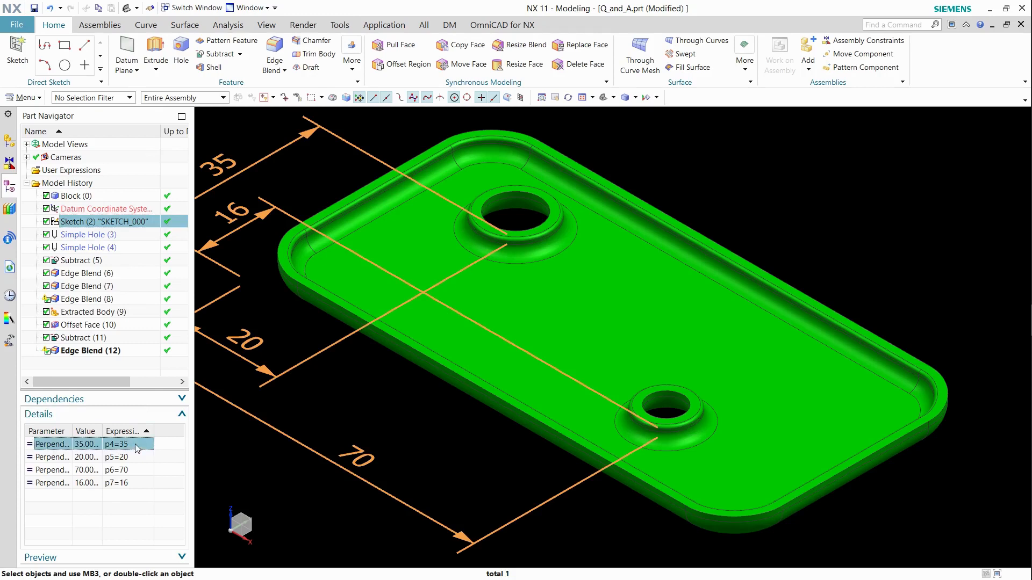
pyautogui.click(135, 445)
pyautogui.write('W/2')
pyautogui.press('Return')
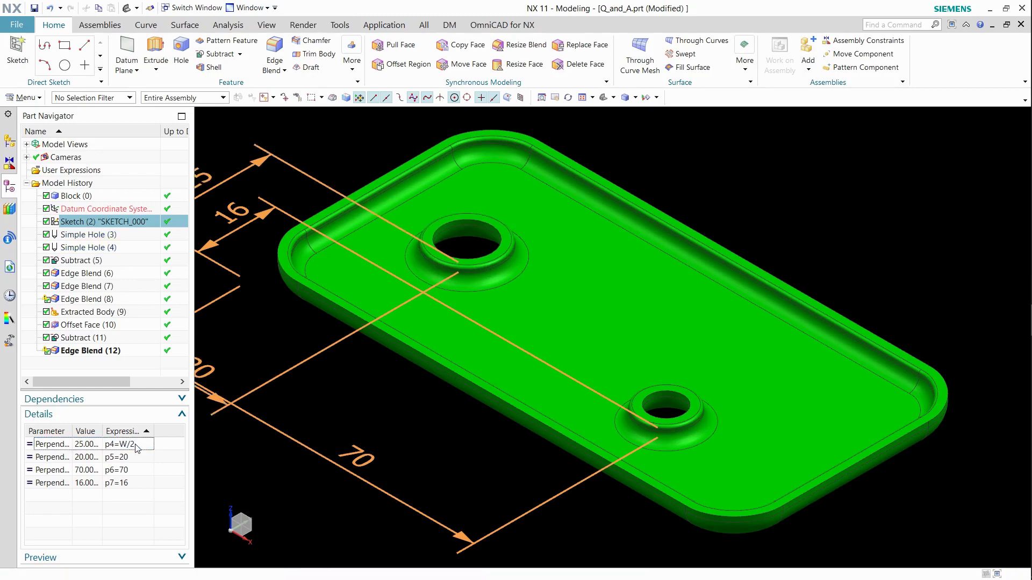
# Open SKETCH_000 for editing and move the 70 mm dimension further below the part.
pyautogui.scroll(-2, 563, 384)
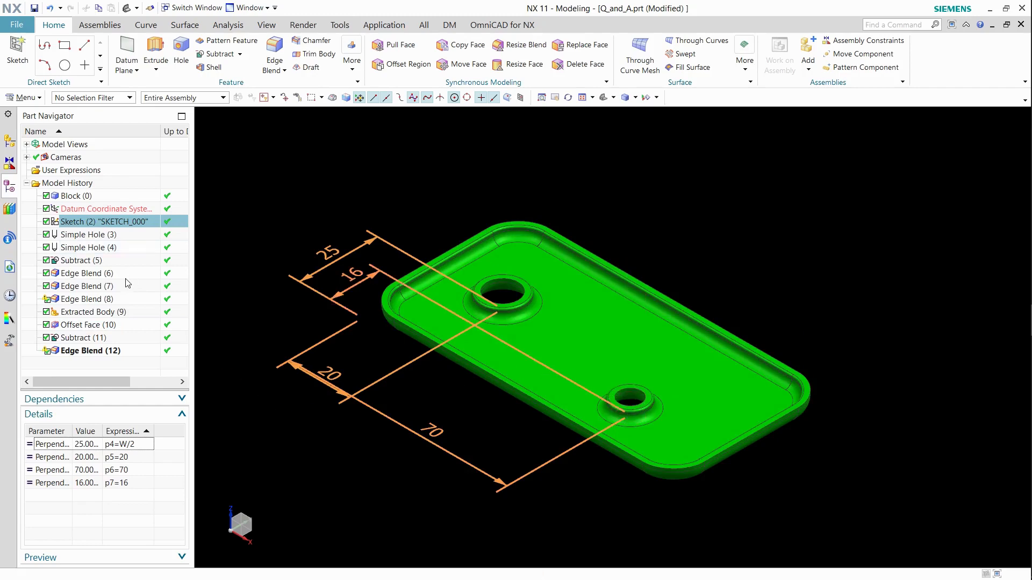
pyautogui.doubleClick(111, 222)
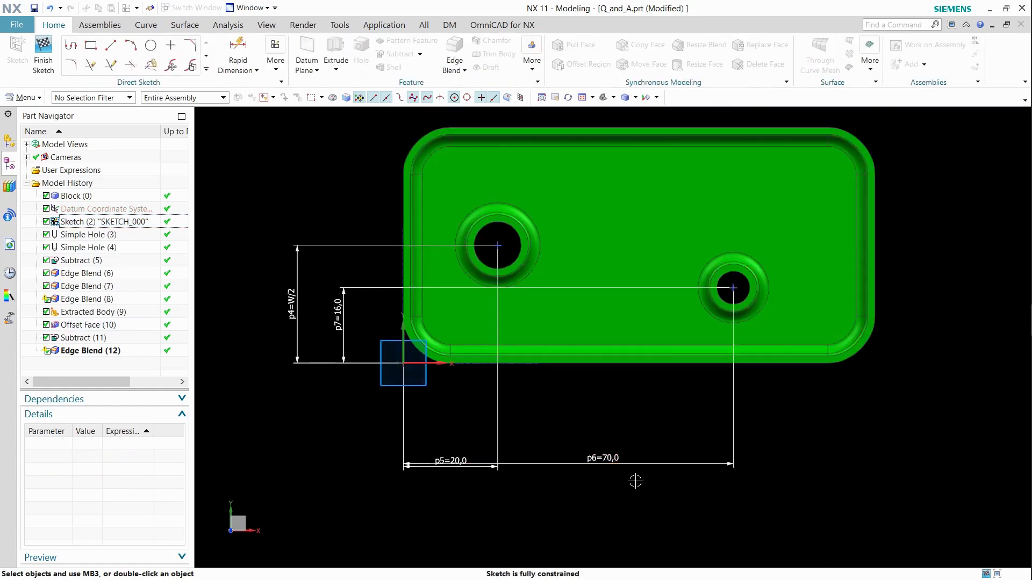
pyautogui.moveTo(604, 455); pyautogui.dragTo(604, 485)
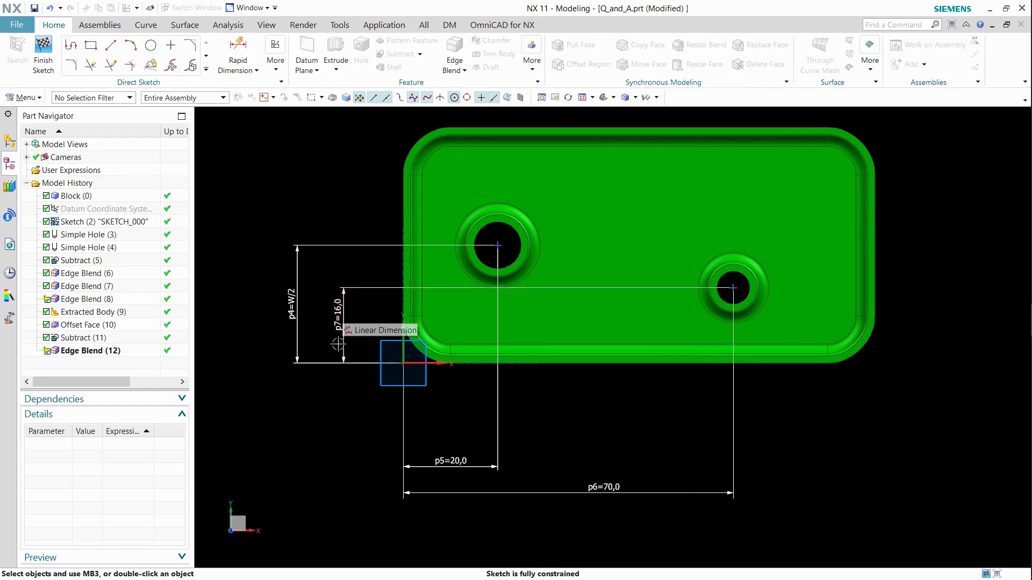
# Edit the 16 mm dimension p7 to reference the Block's width parameter W and keep the expression.
pyautogui.click(340, 307)
pyautogui.doubleClick(340, 309)
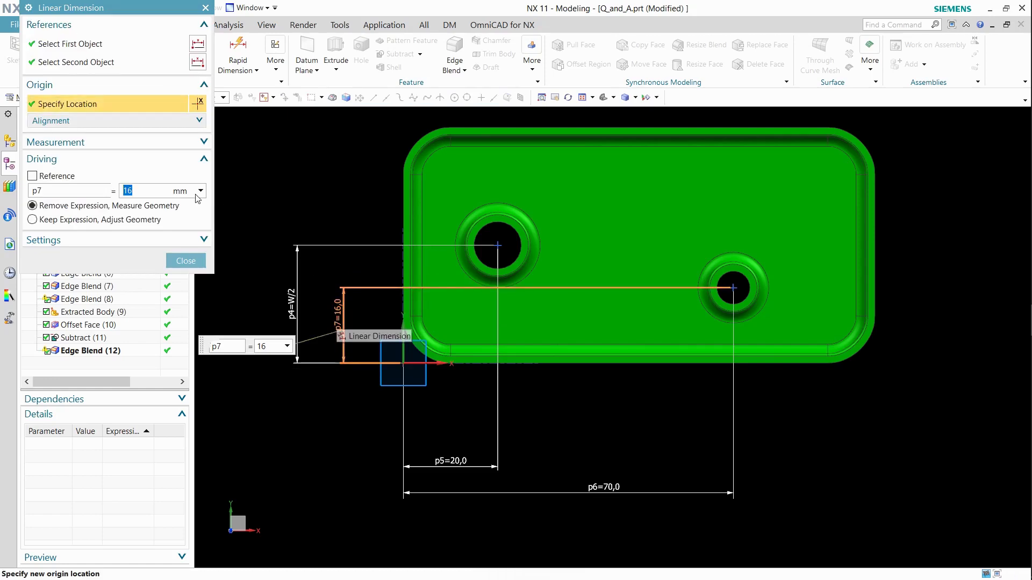
pyautogui.click(201, 194)
pyautogui.click(201, 194)
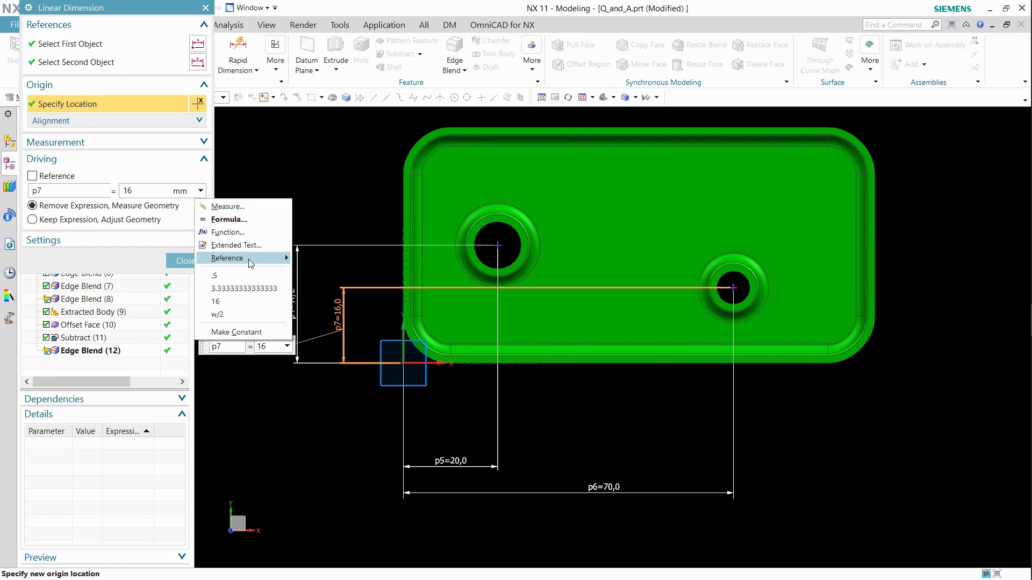
pyautogui.moveTo(251, 263)
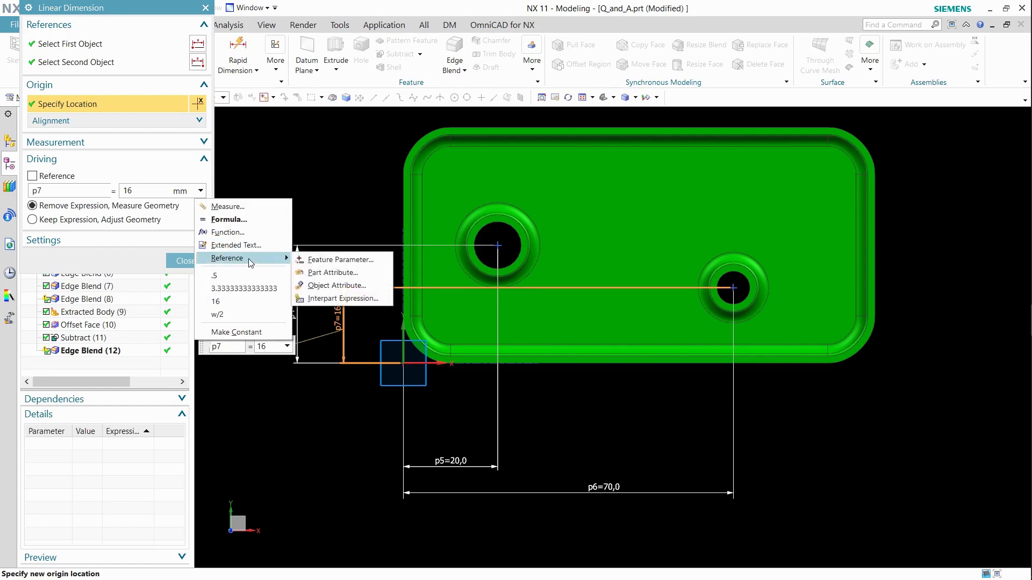
pyautogui.click(331, 261)
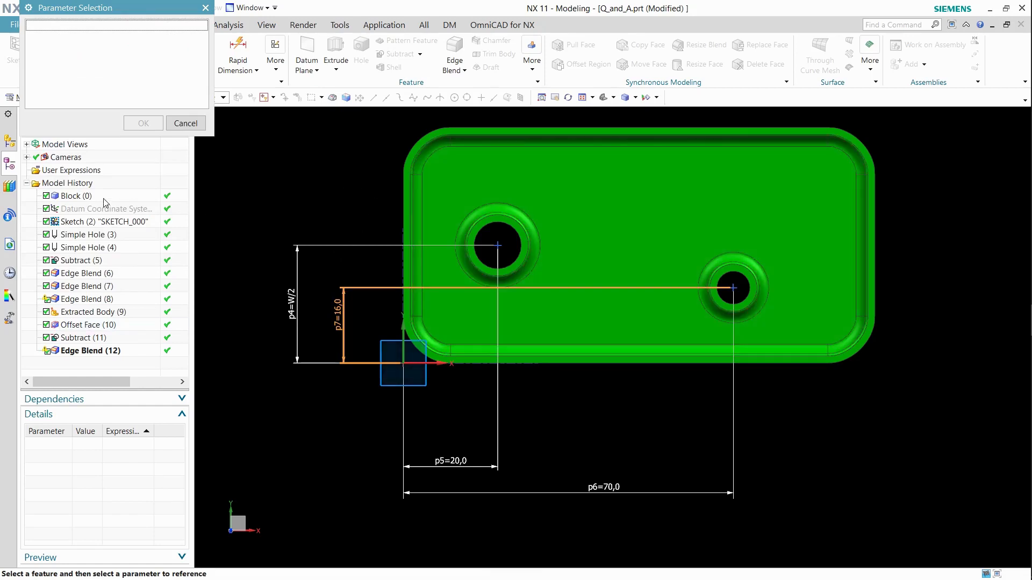
pyautogui.click(86, 198)
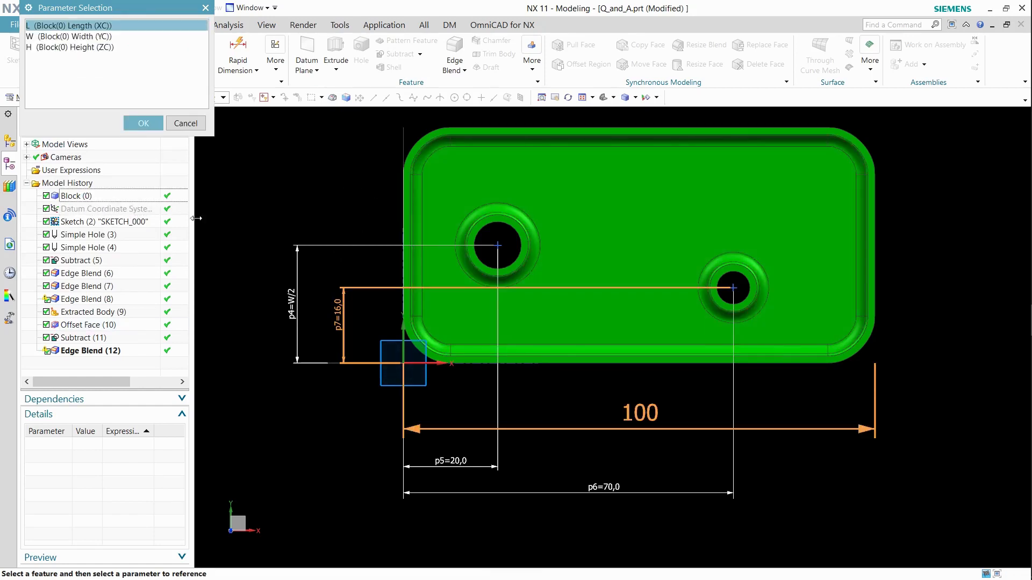
pyautogui.click(46, 38)
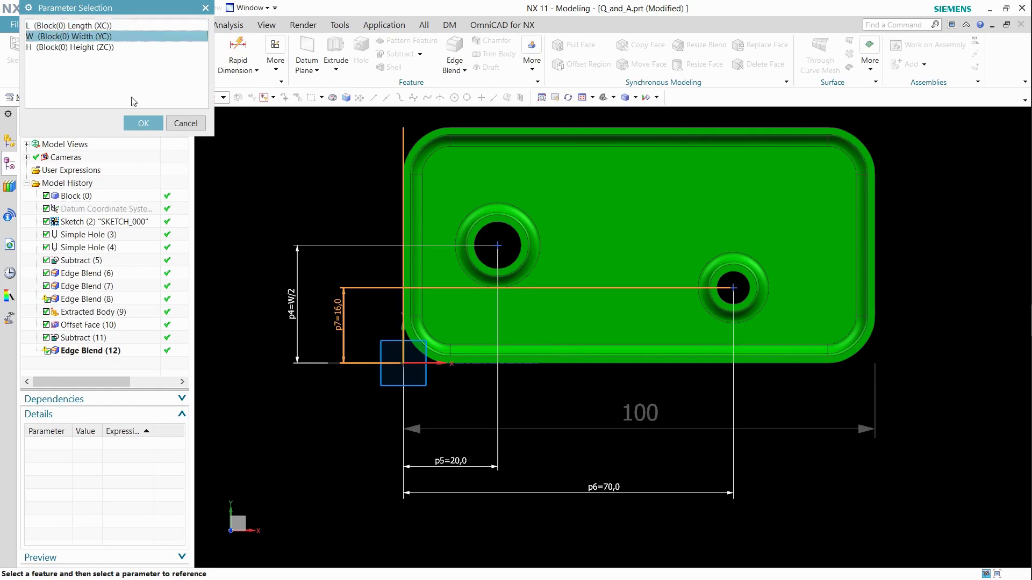
pyautogui.click(143, 124)
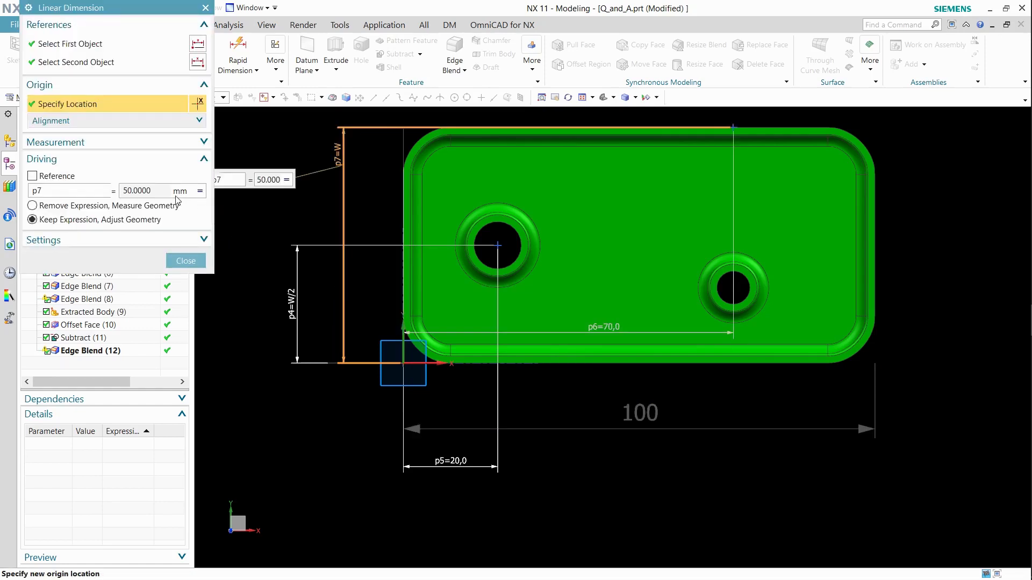
# Change the p7 formula to W/2 in the expression editor and close the dimension dialog.
pyautogui.click(199, 192)
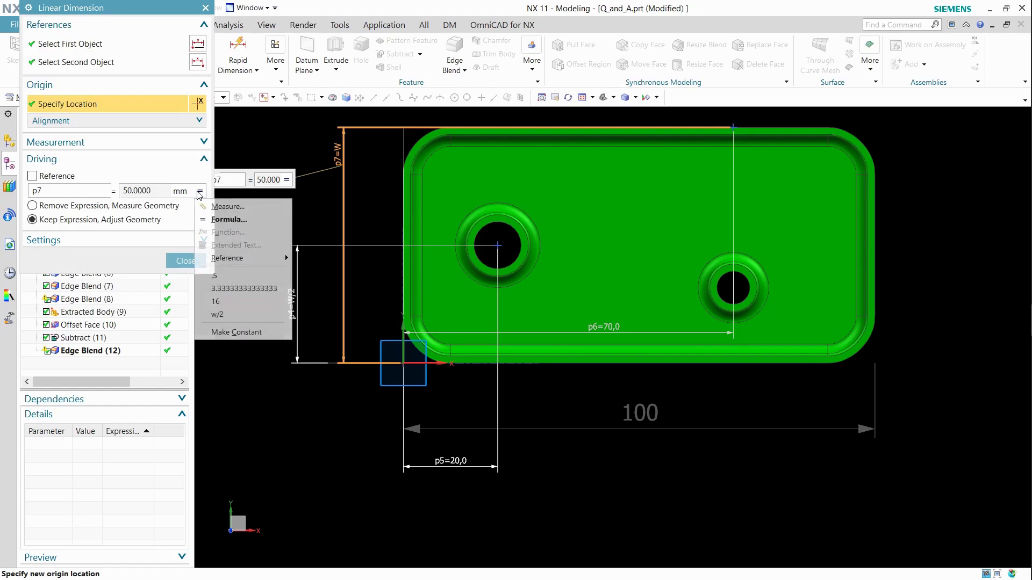
pyautogui.click(154, 195)
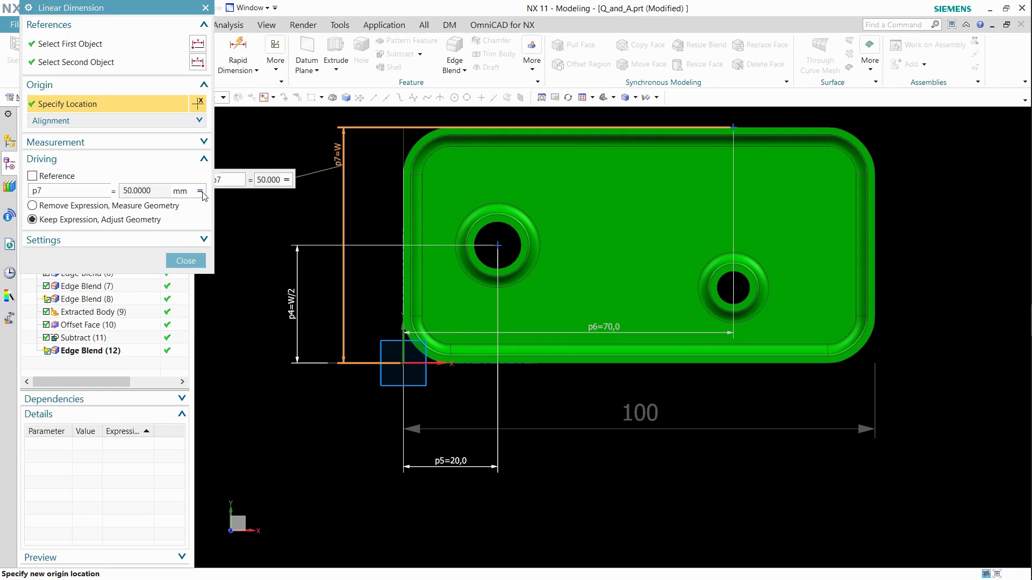
pyautogui.click(201, 193)
pyautogui.click(229, 220)
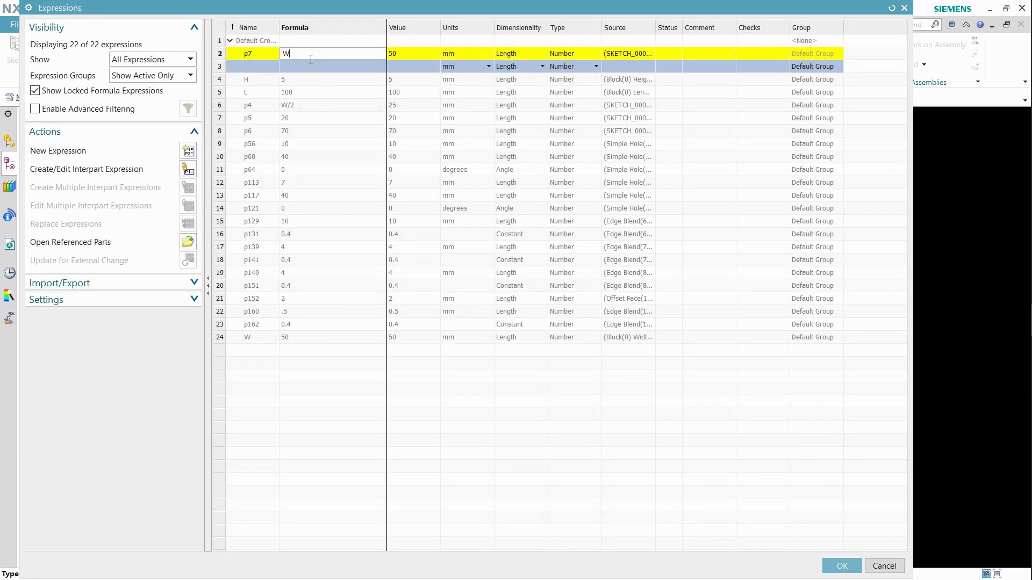
pyautogui.click(841, 566)
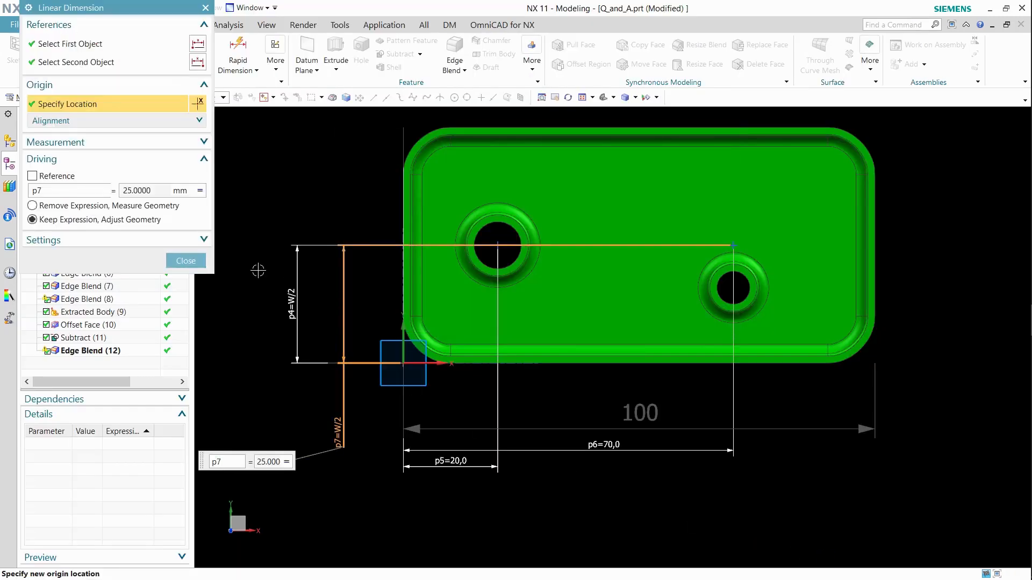
pyautogui.click(188, 260)
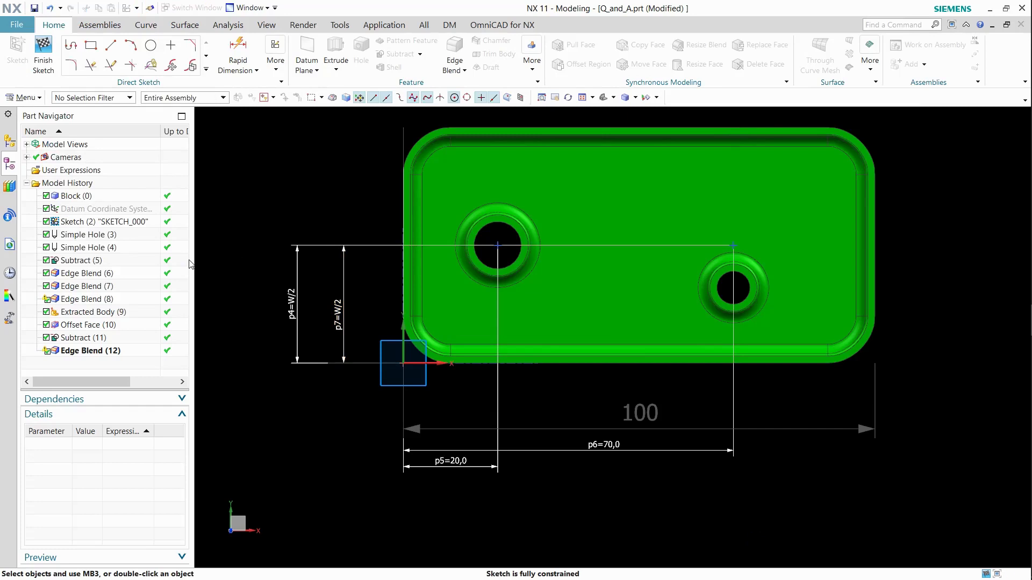
# Fit the view, finish the sketch and refresh the display.
pyautogui.hotkey('ctrl', 'f')
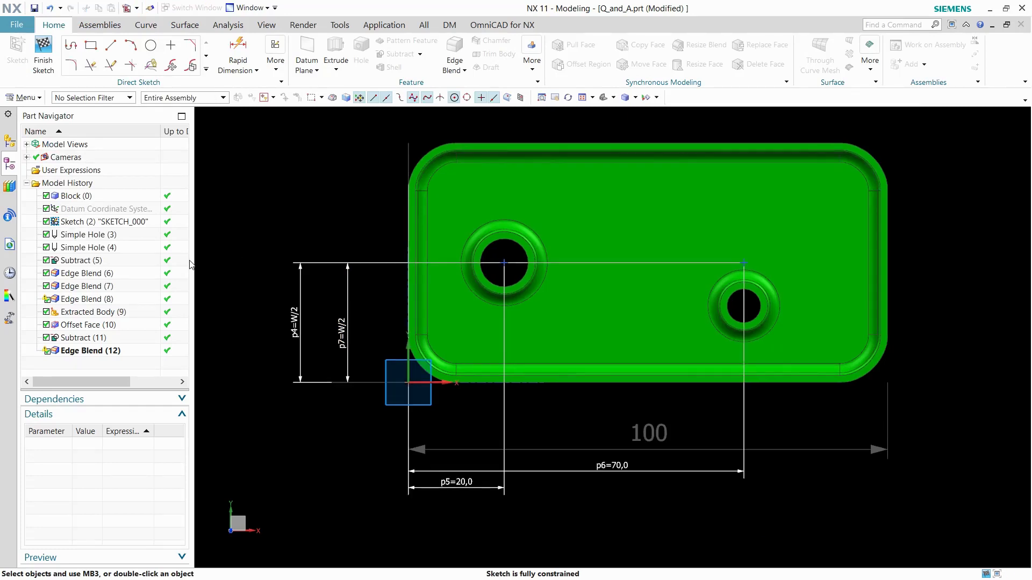
pyautogui.click(43, 53)
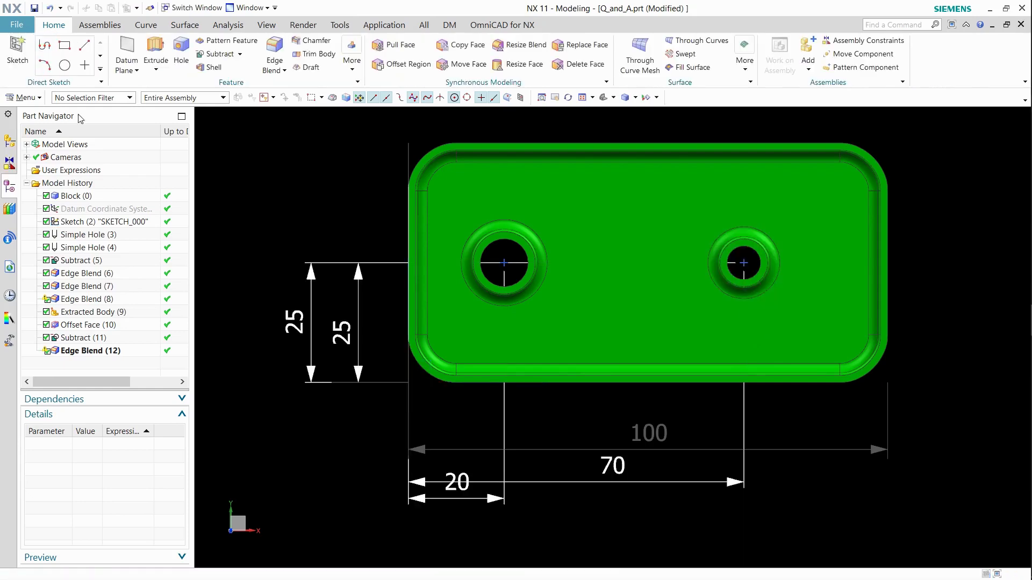
pyautogui.rightClick(267, 181)
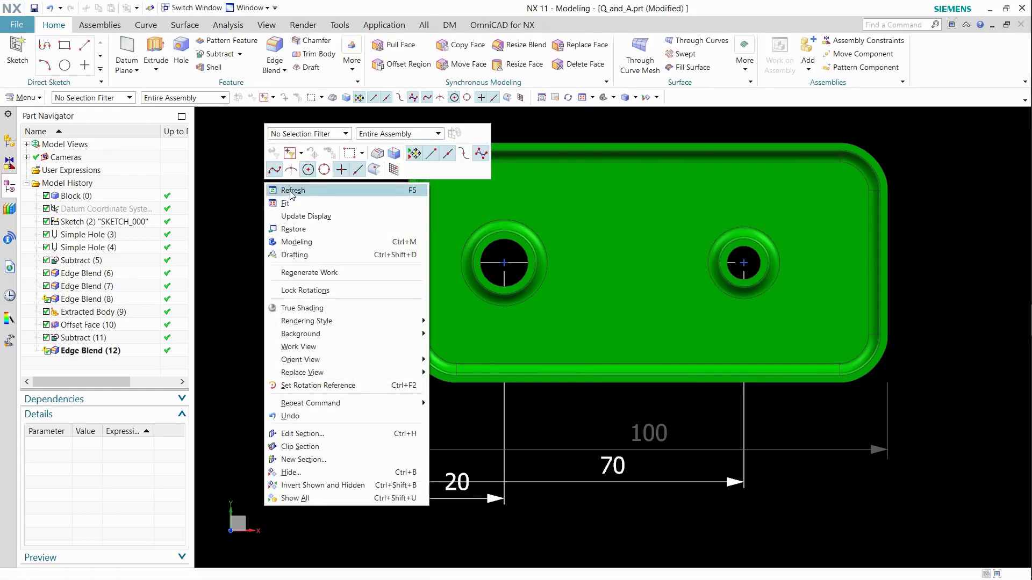
pyautogui.click(290, 191)
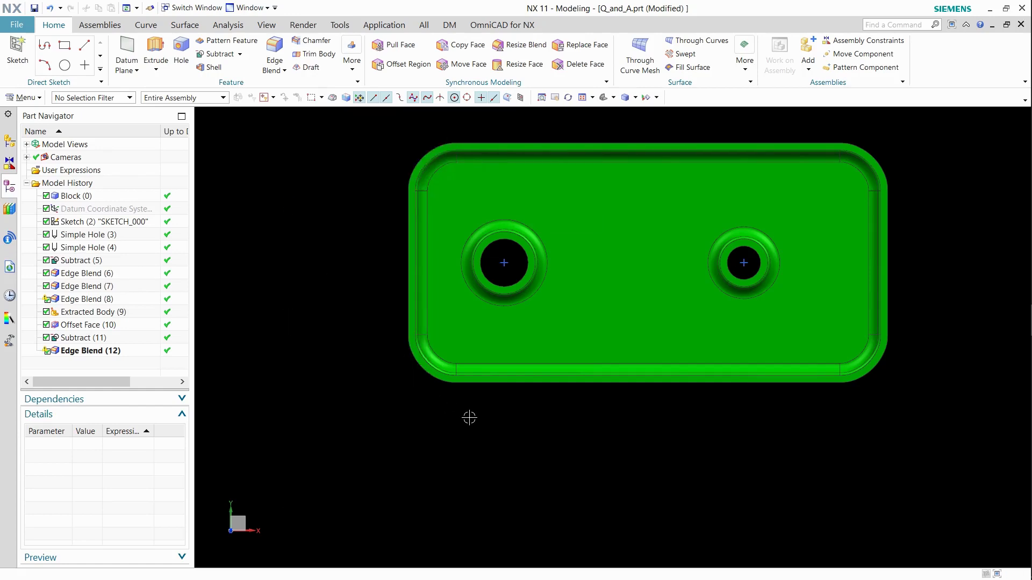
# Set the Block's width expression W to 75 in its feature details.
pyautogui.press('Home')
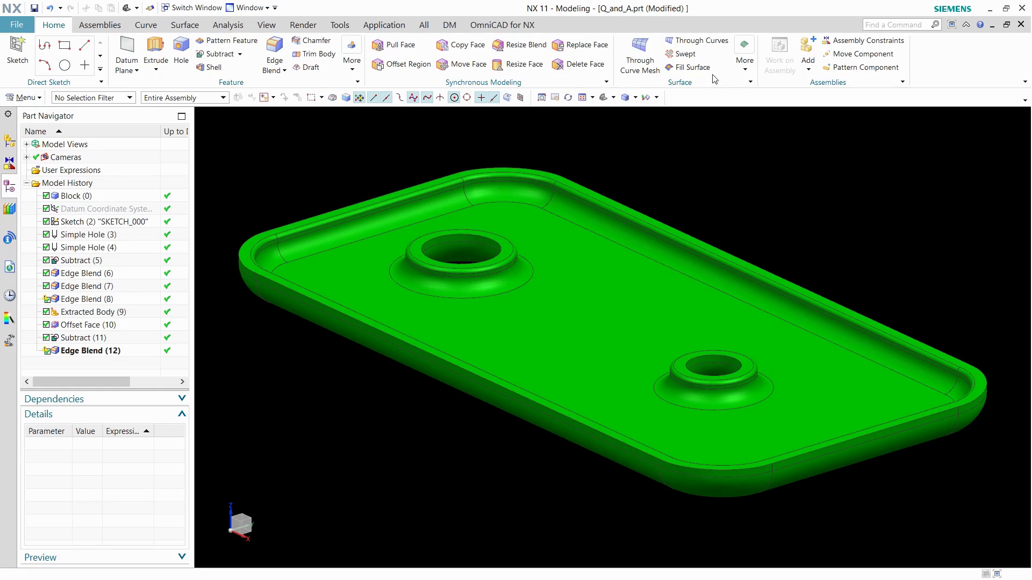
pyautogui.click(77, 196)
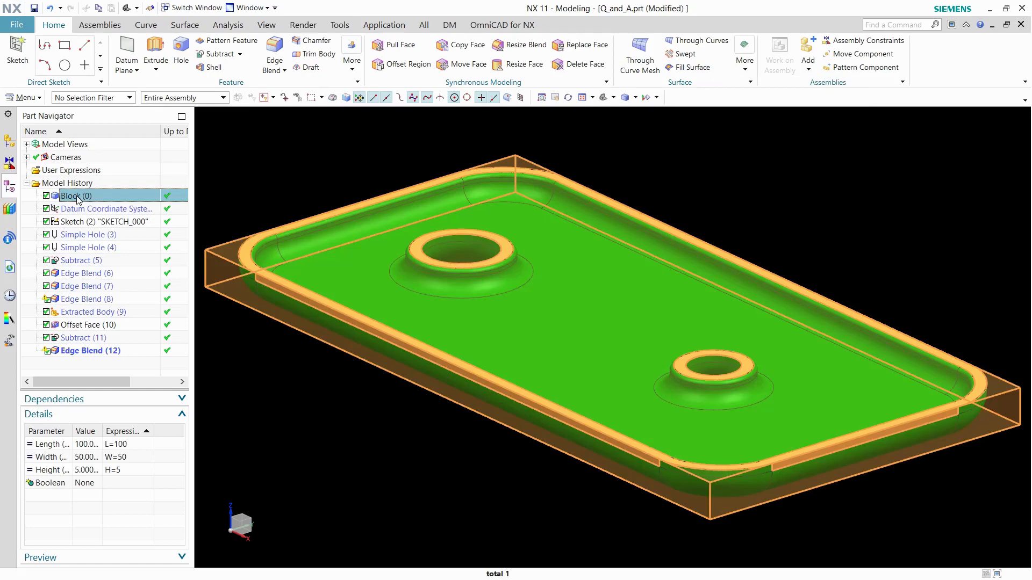
pyautogui.doubleClick(126, 458)
pyautogui.write('75')
pyautogui.press('Return')
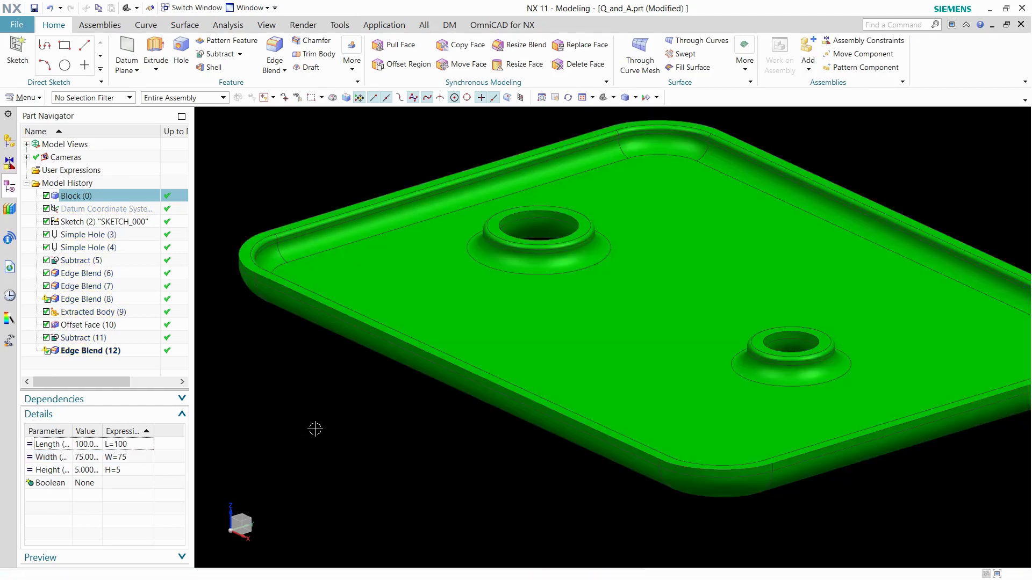
# Open the Expressions dialog, filter to the hole features, and set Simple Hole (4)'s diameter p113 to p56.
pyautogui.scroll(-2, 315, 429)
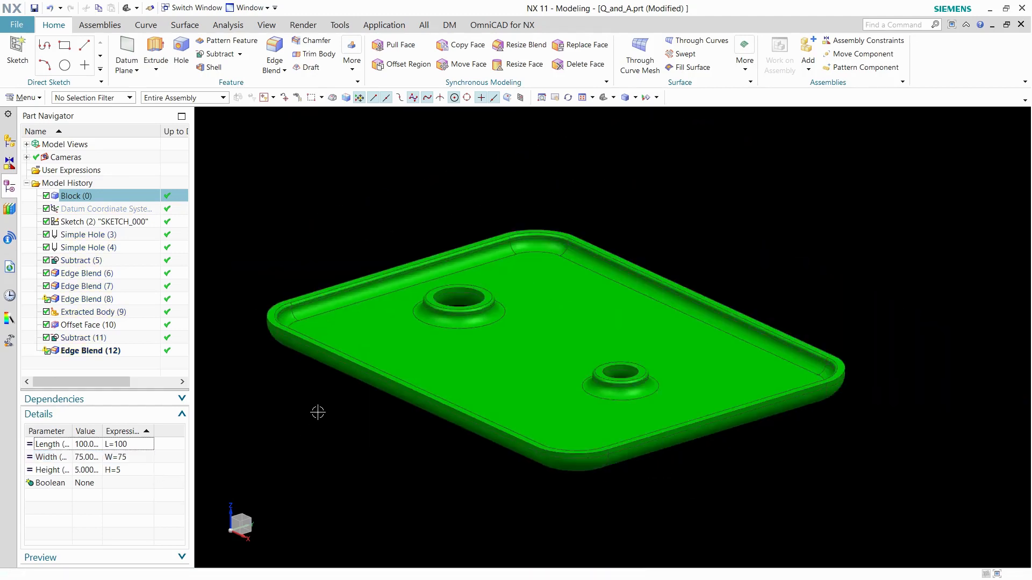
pyautogui.scroll(2, 318, 412)
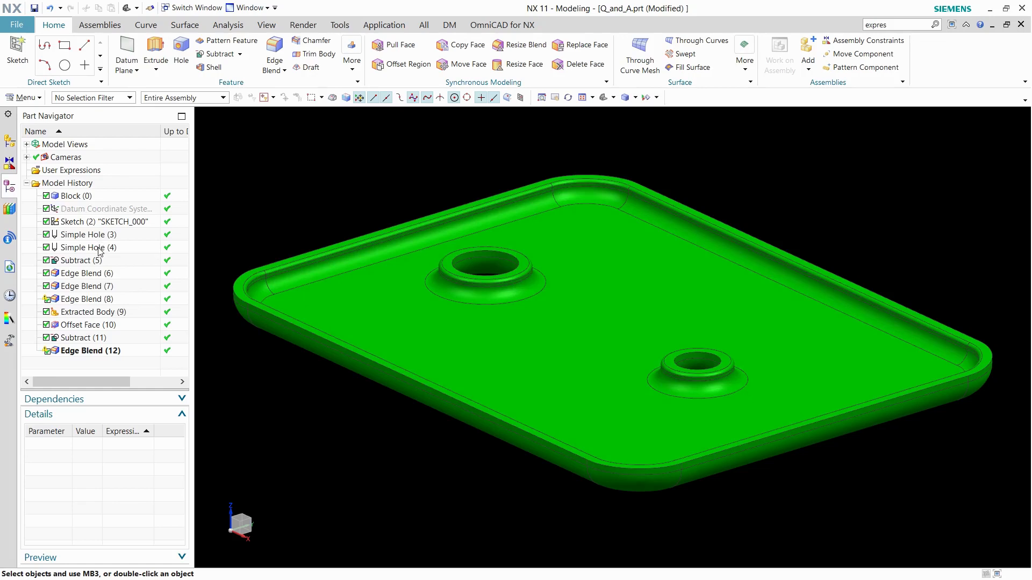
pyautogui.click(341, 25)
pyautogui.click(25, 50)
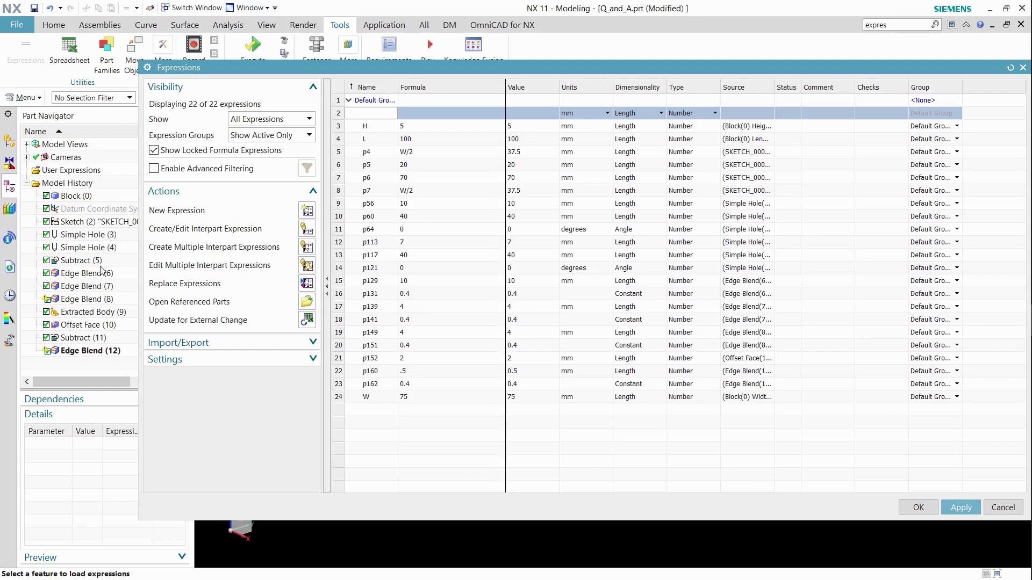
pyautogui.click(111, 235)
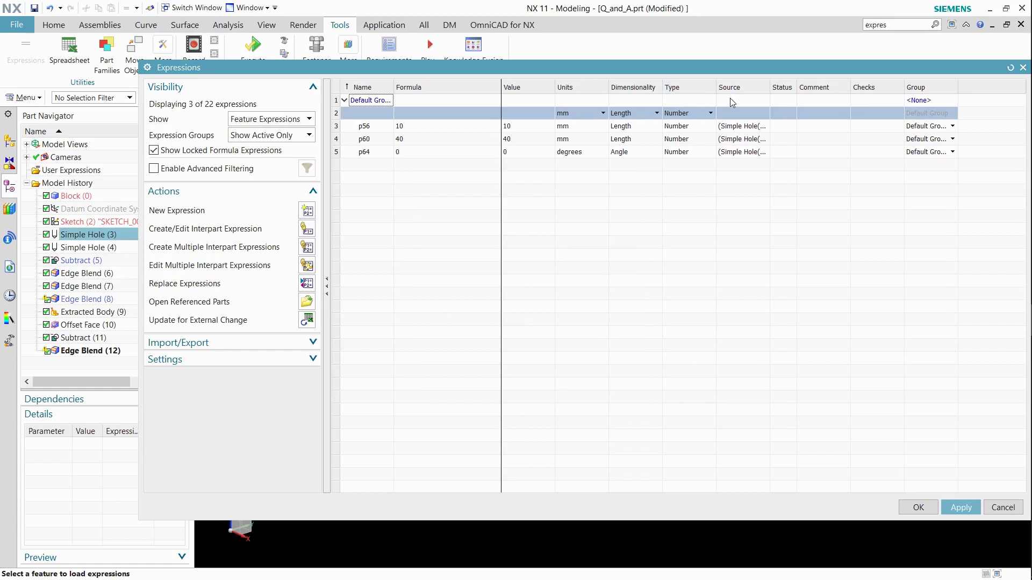
pyautogui.moveTo(771, 85); pyautogui.dragTo(866, 86)
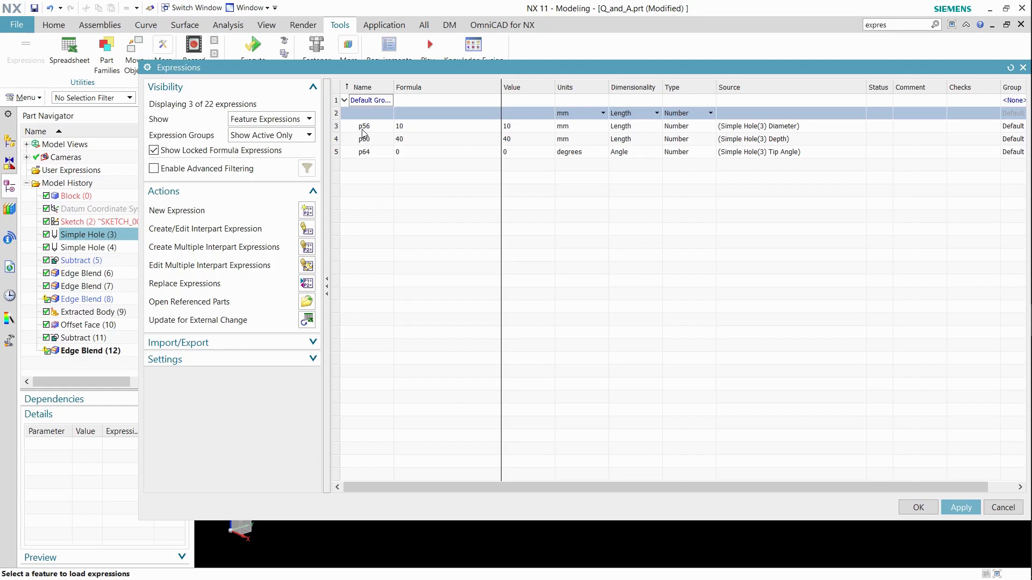
pyautogui.click(95, 250)
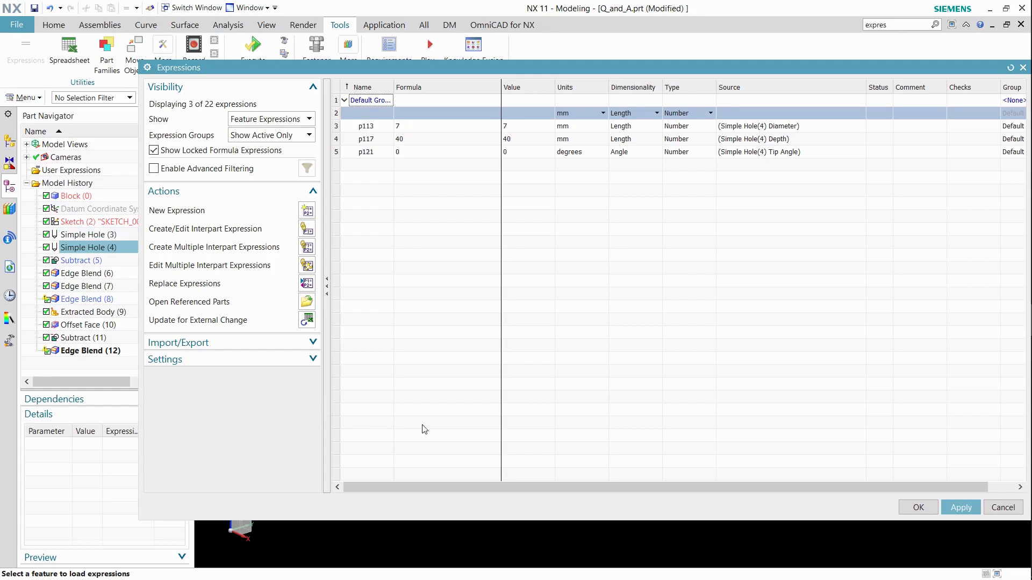
pyautogui.click(418, 127)
pyautogui.doubleClick(418, 127)
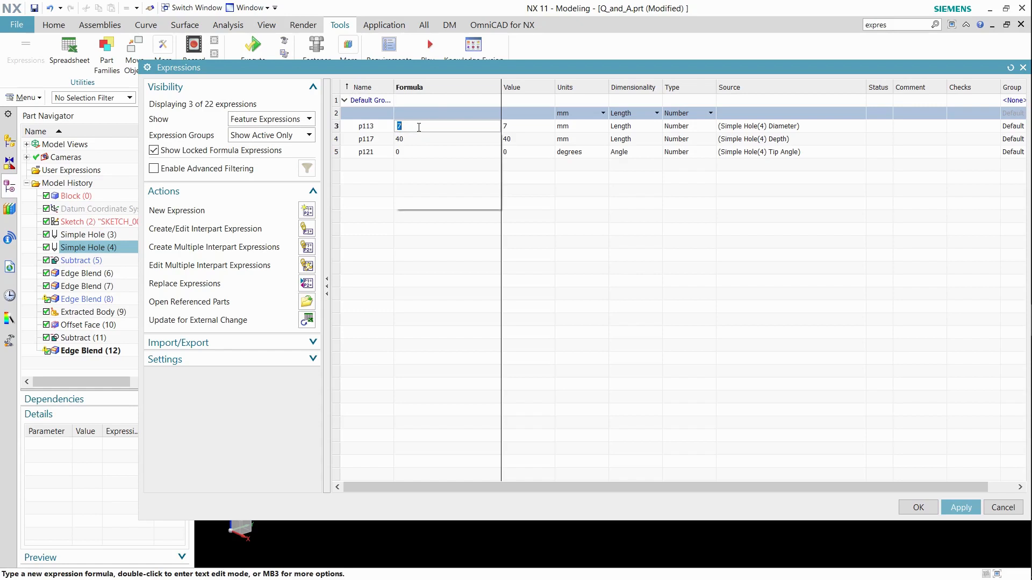
pyautogui.write('p56')
pyautogui.press('Return')
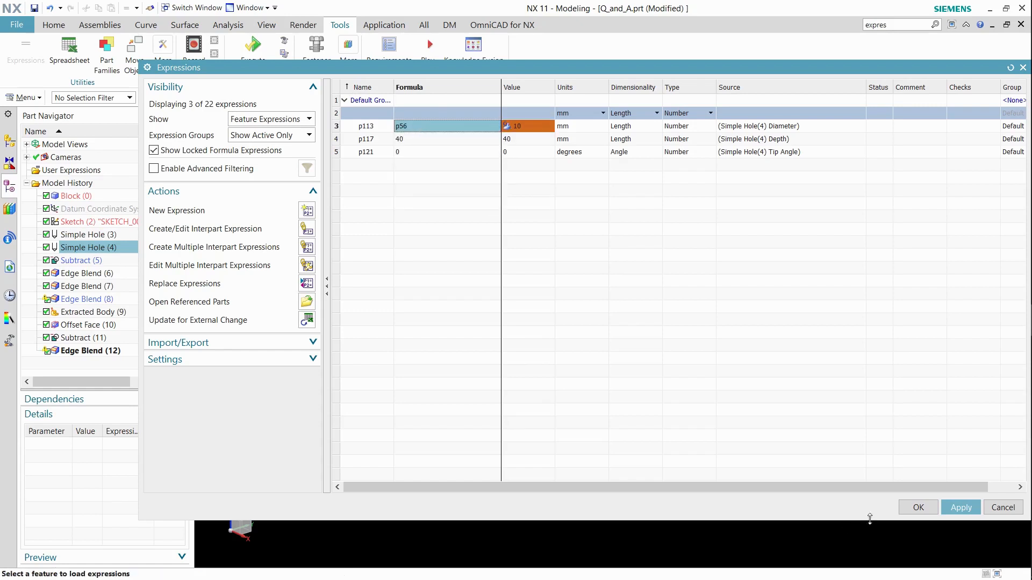
pyautogui.click(909, 509)
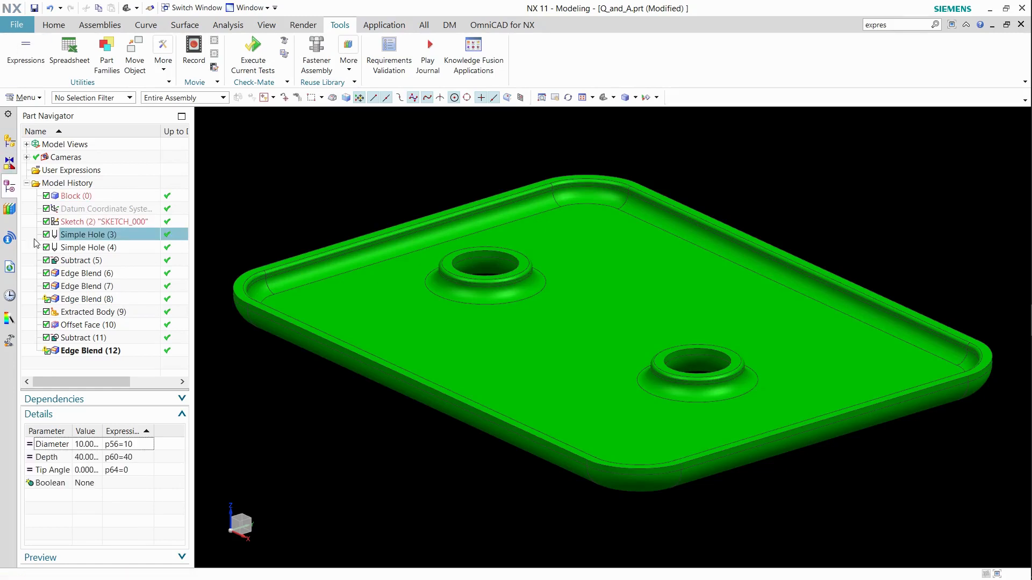
# Set Simple Hole (3)'s diameter expression p56 to 15.
pyautogui.click(137, 446)
pyautogui.click(138, 446)
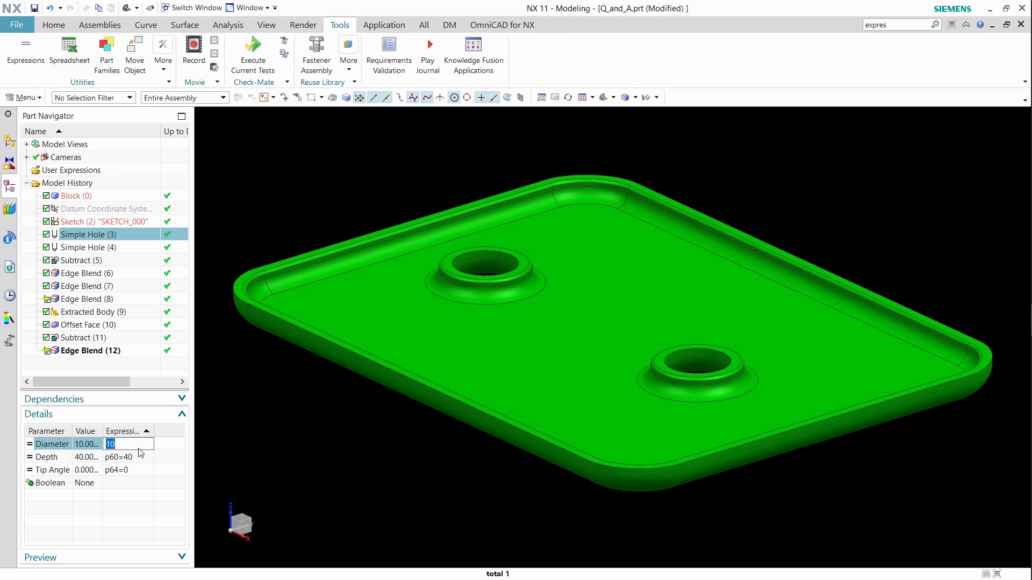
pyautogui.write('15')
pyautogui.press('Return')
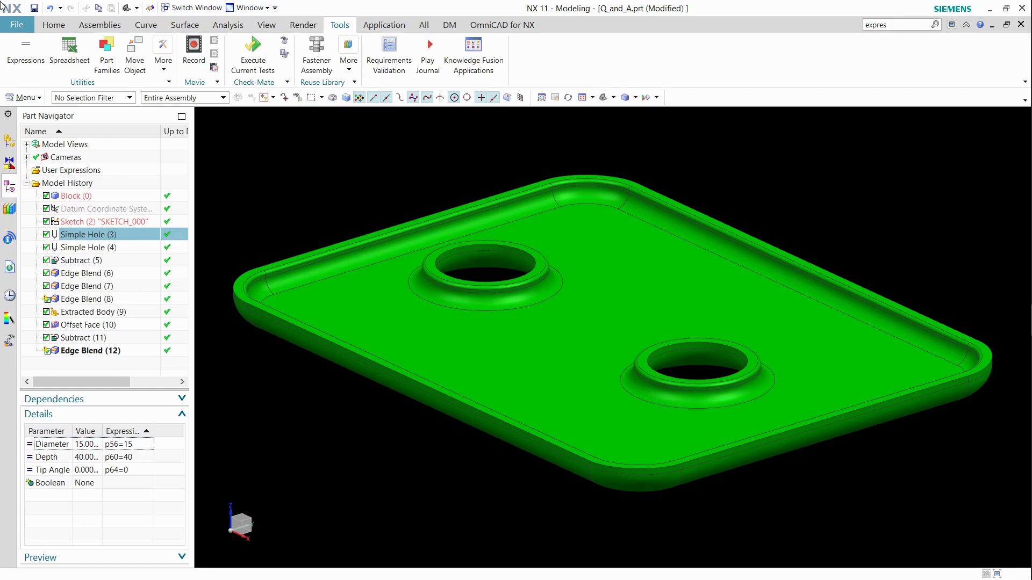
# Show the dimensions of SKETCH_000 and move the 70 mm dimension further from the part.
pyautogui.press('Up')
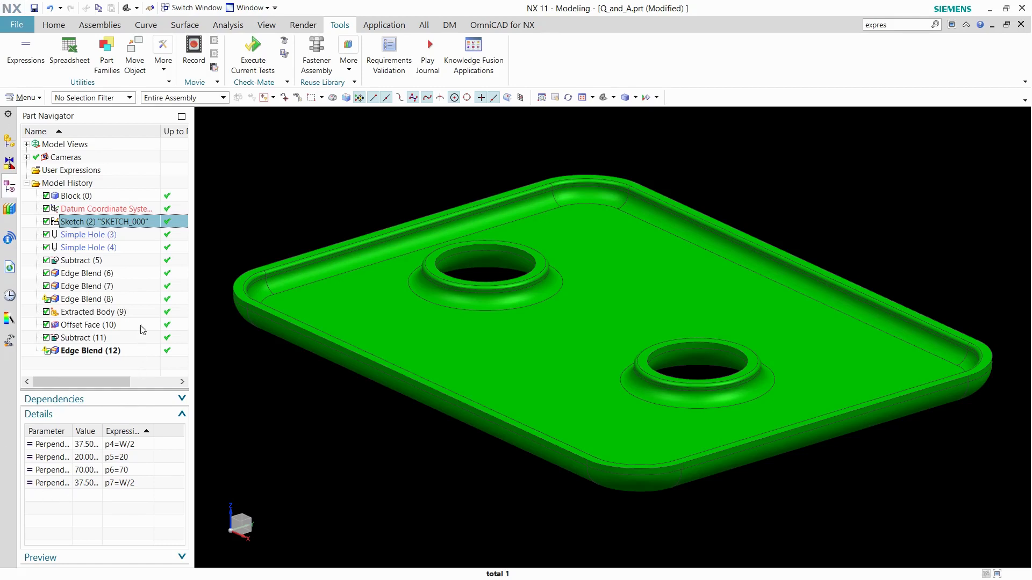
pyautogui.rightClick(116, 223)
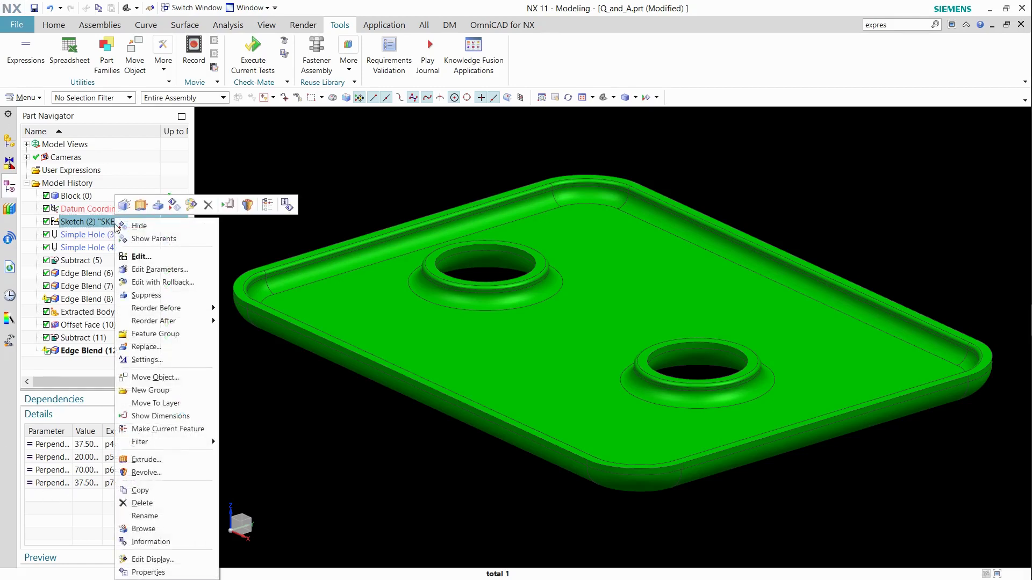
pyautogui.click(161, 416)
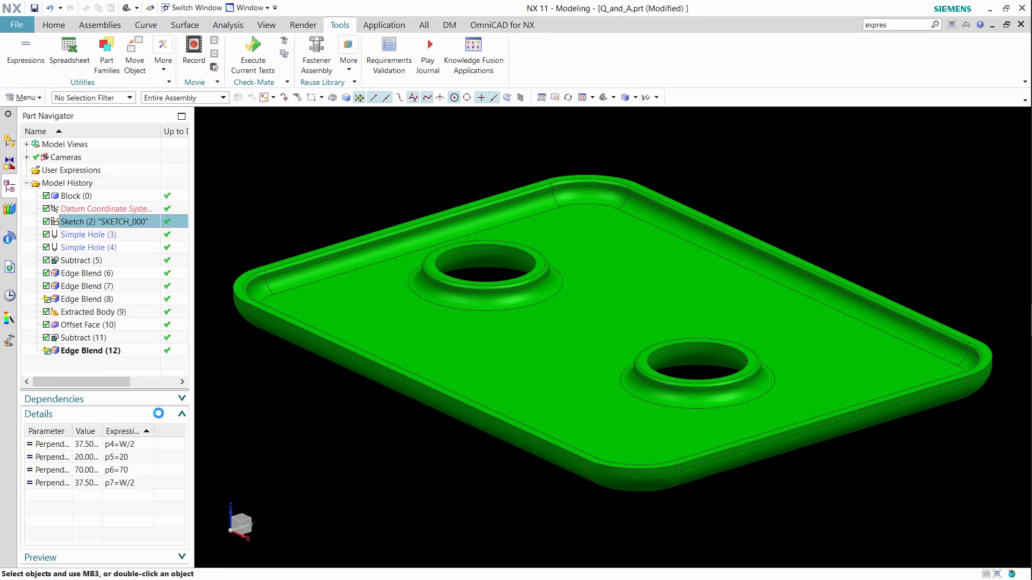
pyautogui.scroll(-3, 656, 283)
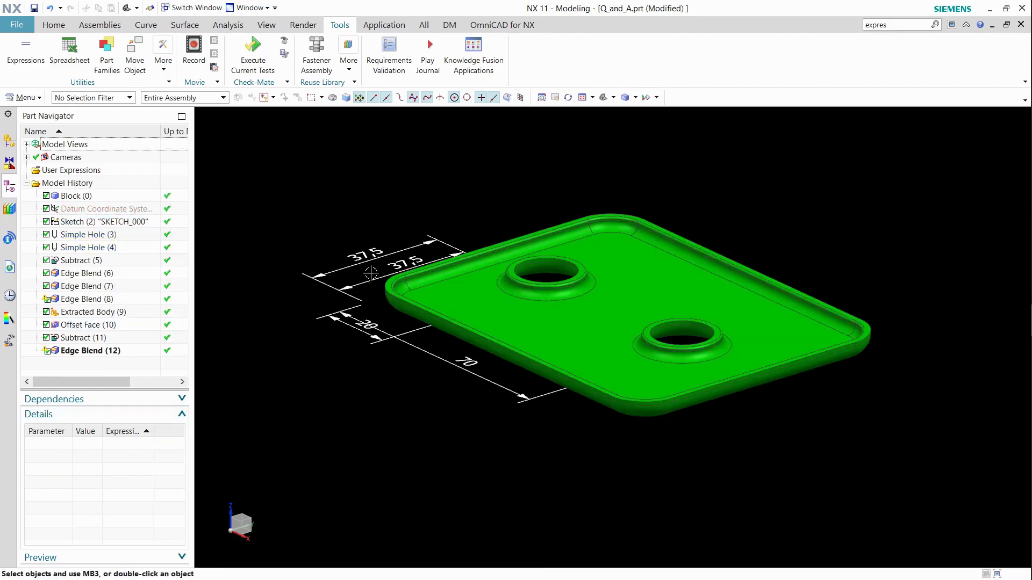
pyautogui.click(414, 389)
pyautogui.moveTo(413, 389); pyautogui.dragTo(381, 408)
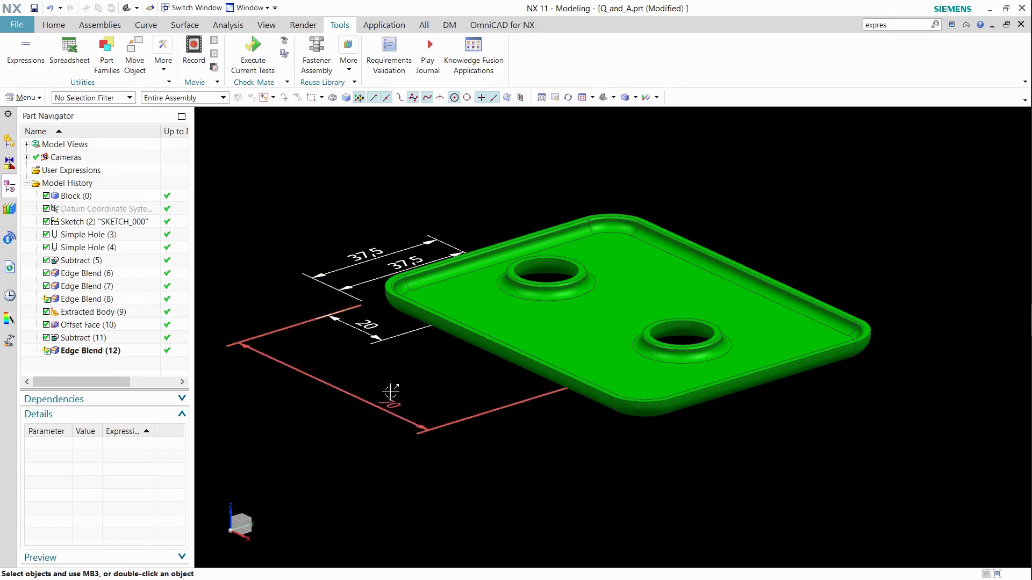
# Edit the 20 mm hole-position dimension p5 to the formula l/3.
pyautogui.click(366, 326)
pyautogui.click(367, 325)
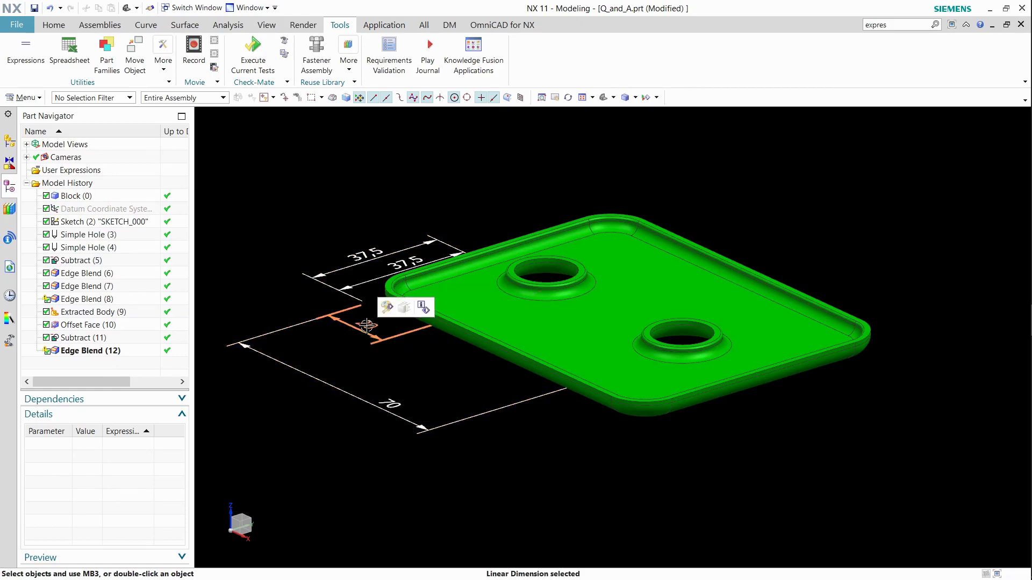
pyautogui.doubleClick(367, 325)
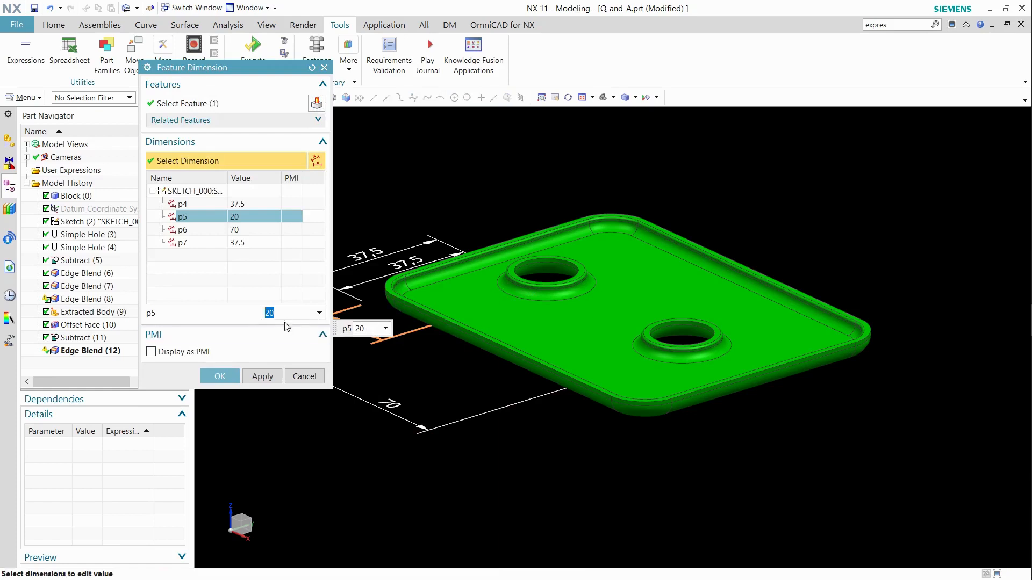
pyautogui.click(281, 314)
pyautogui.doubleClick(264, 314)
pyautogui.write('l/3')
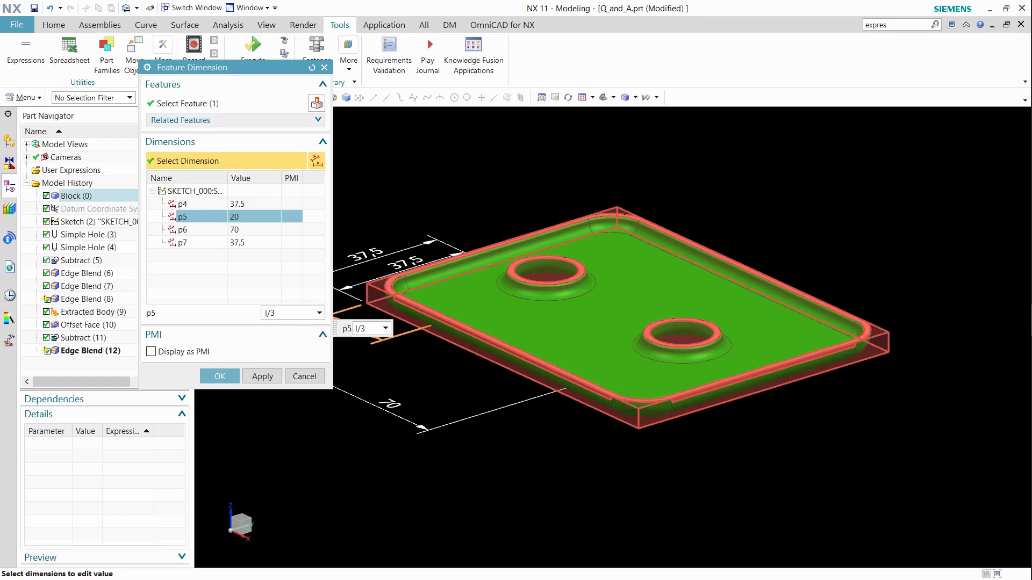
pyautogui.press('Return')
# Set the 70 mm dimension p6 to the formula l*2/3 and confirm the feature dimension edit.
pyautogui.middleClick(249, 250)
pyautogui.click(254, 229)
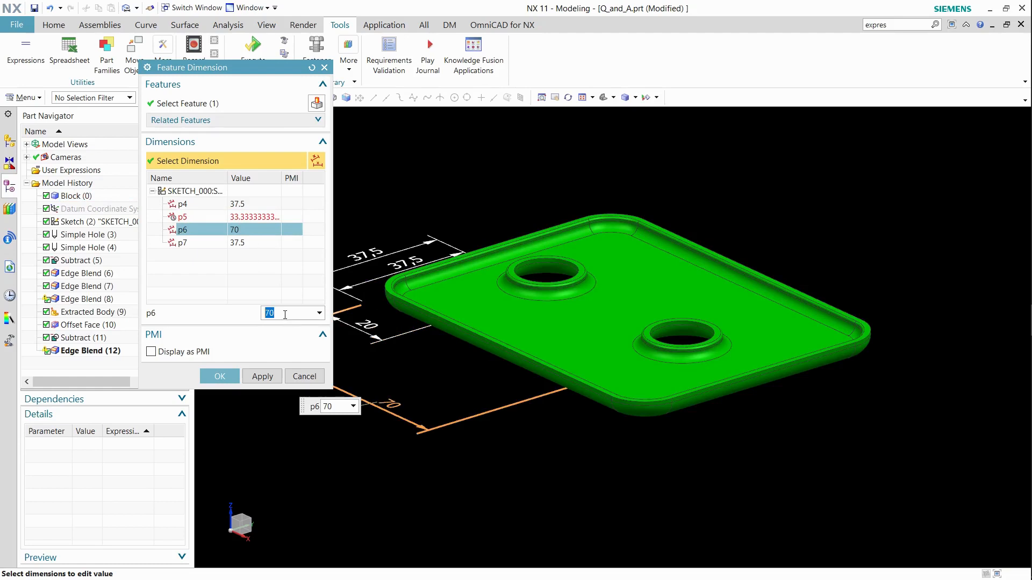
pyautogui.write('l')
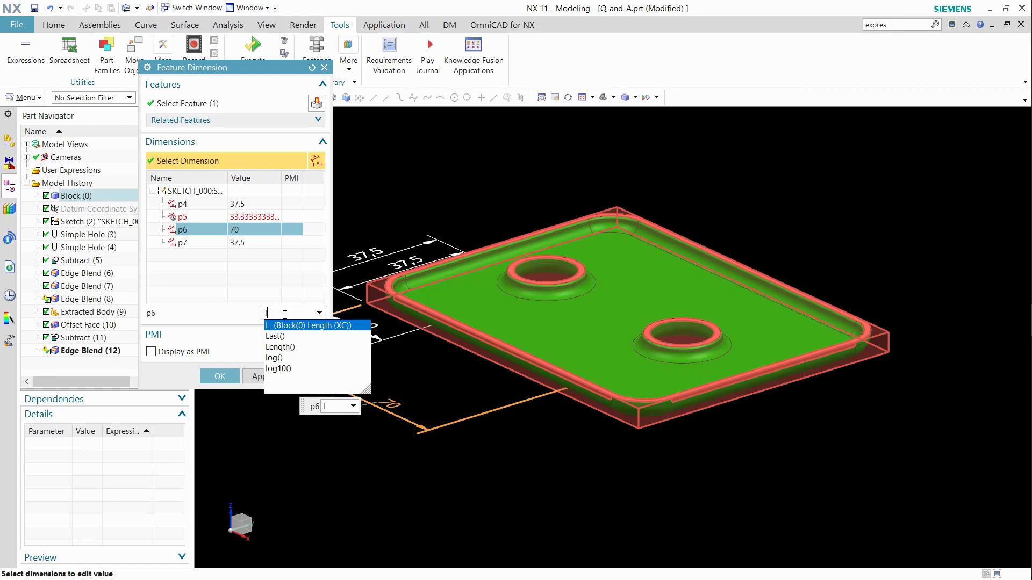
pyautogui.write('*2')
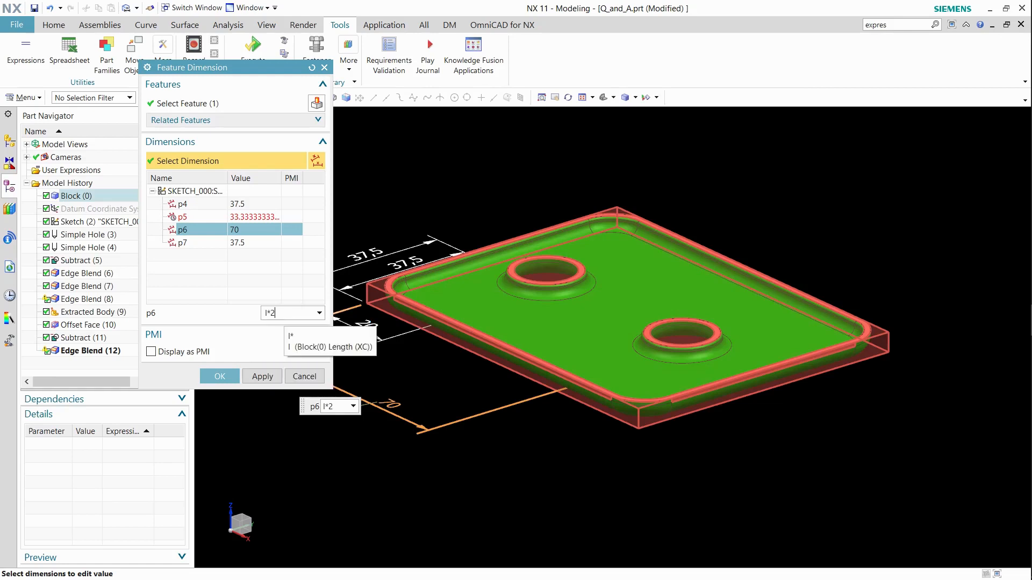
pyautogui.write('/3')
pyautogui.press('Return')
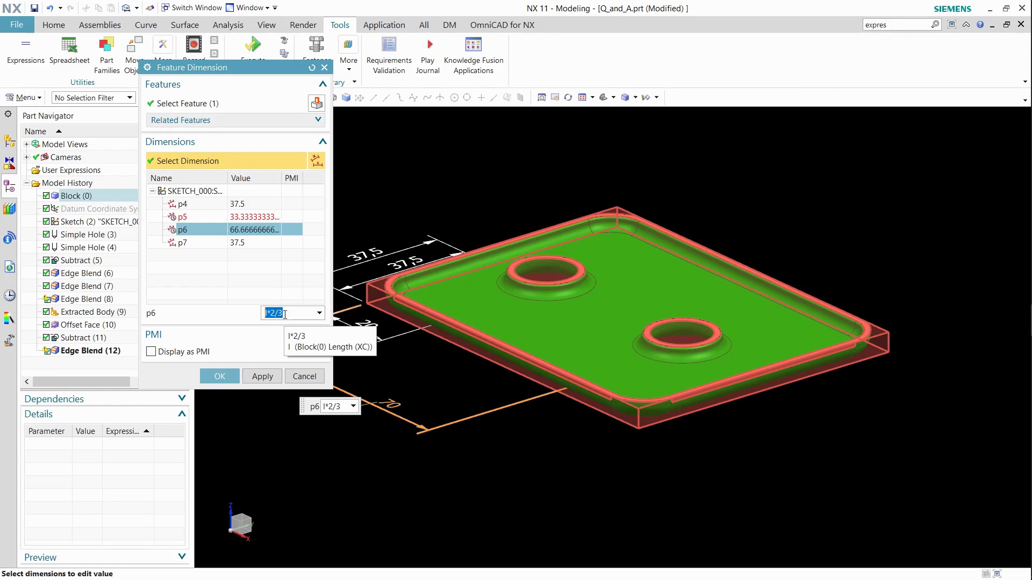
pyautogui.click(225, 378)
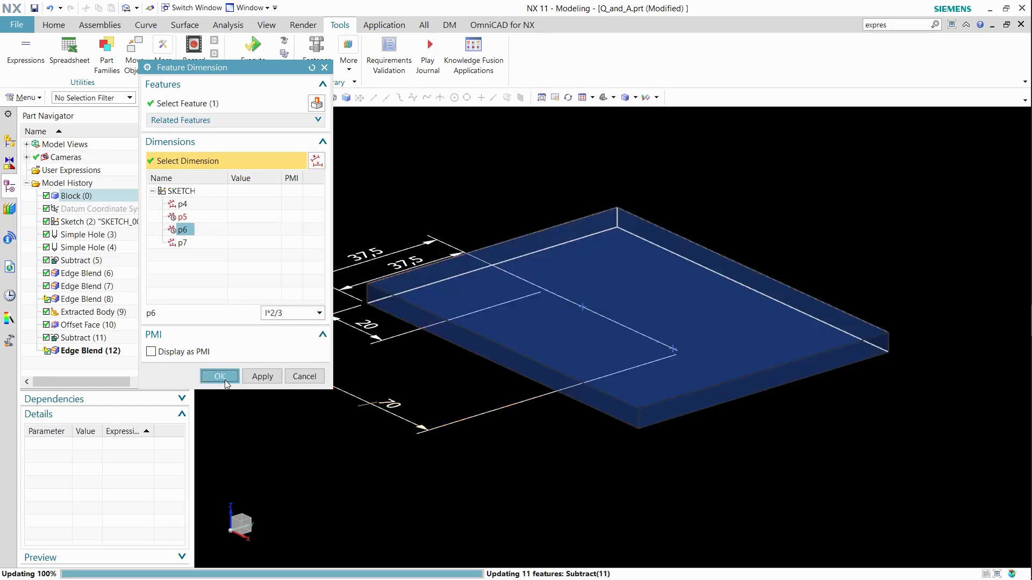
# Inspect the updated hole positions from the top view, refresh the display and return to the isometric view.
pyautogui.moveTo(391, 274); pyautogui.dragTo(403, 328, button='middle')
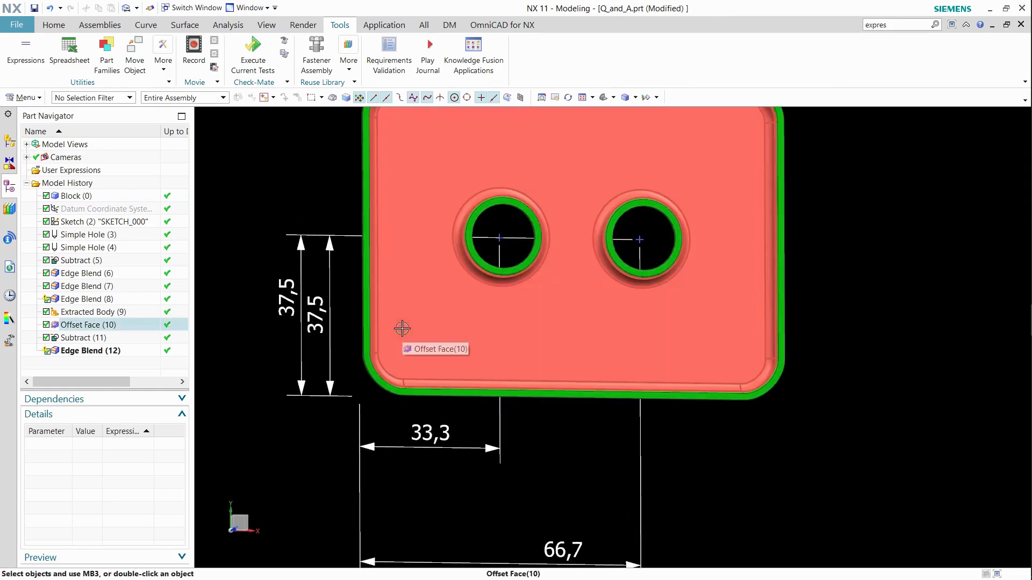
pyautogui.press('F8')
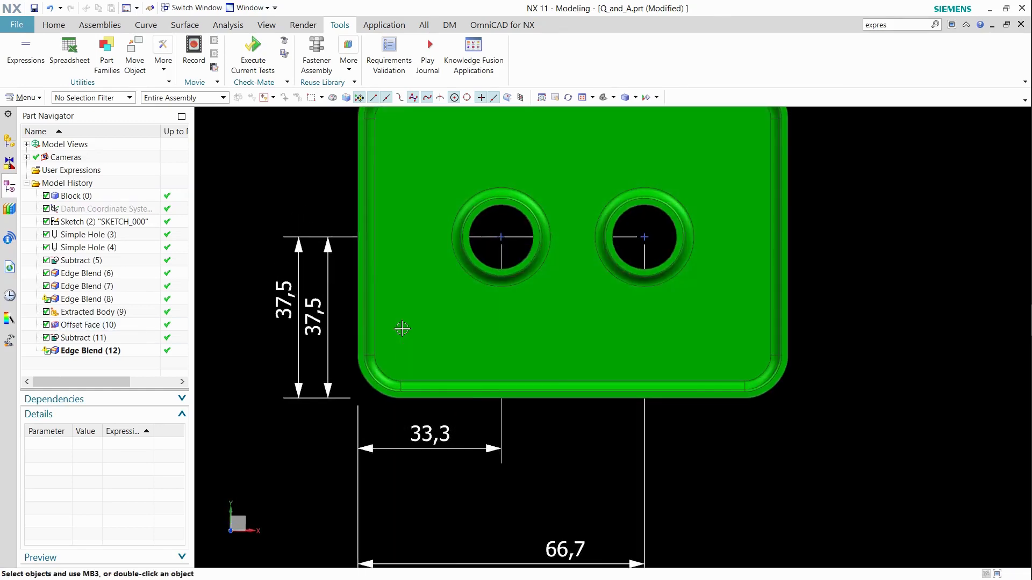
pyautogui.rightClick(893, 191)
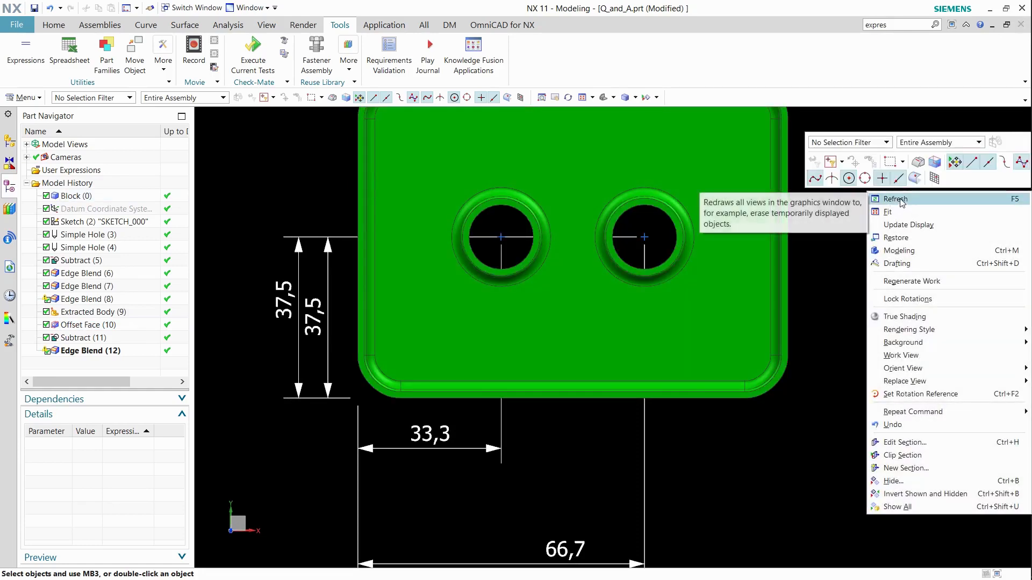
pyautogui.click(896, 199)
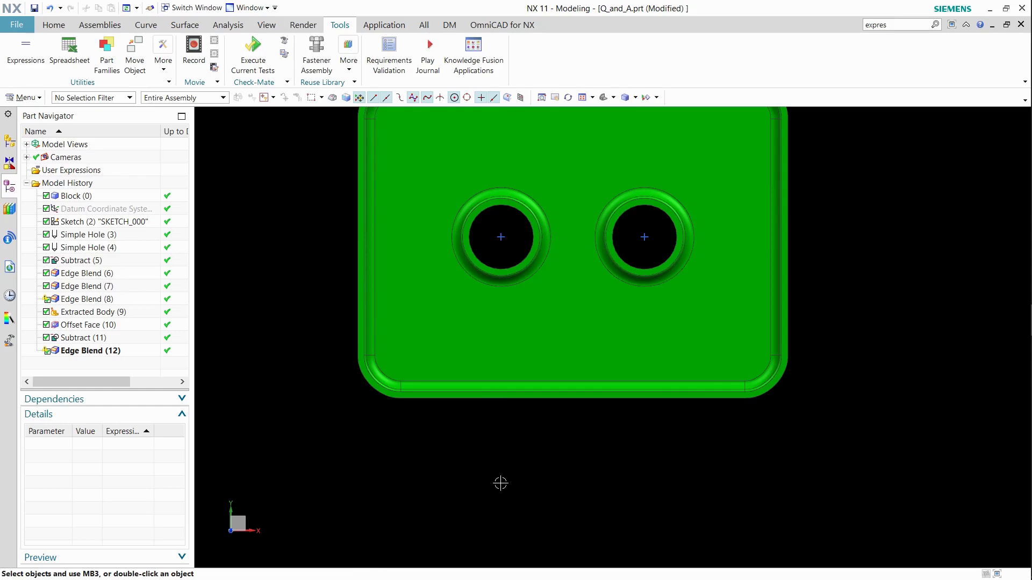
pyautogui.press('Home')
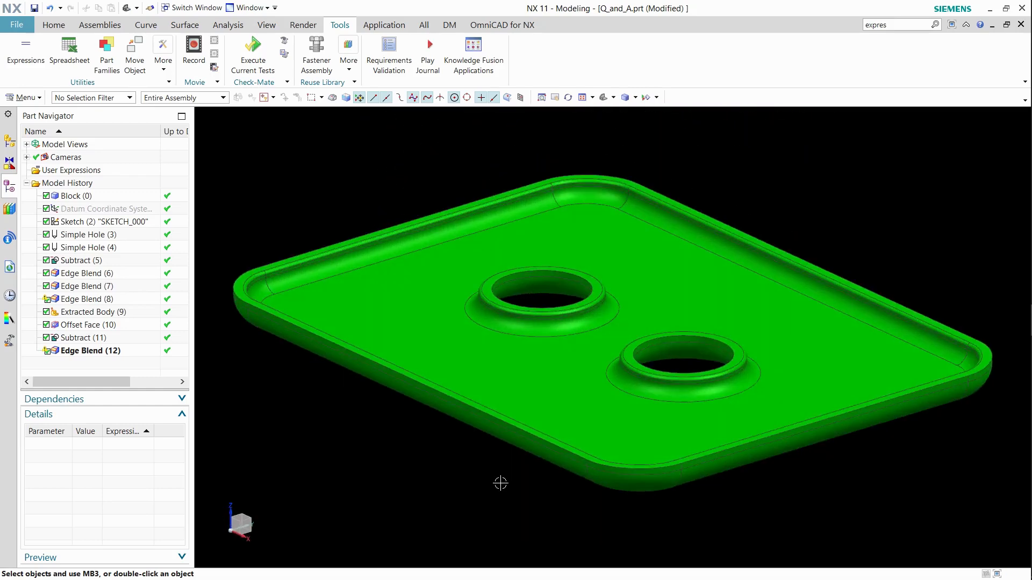